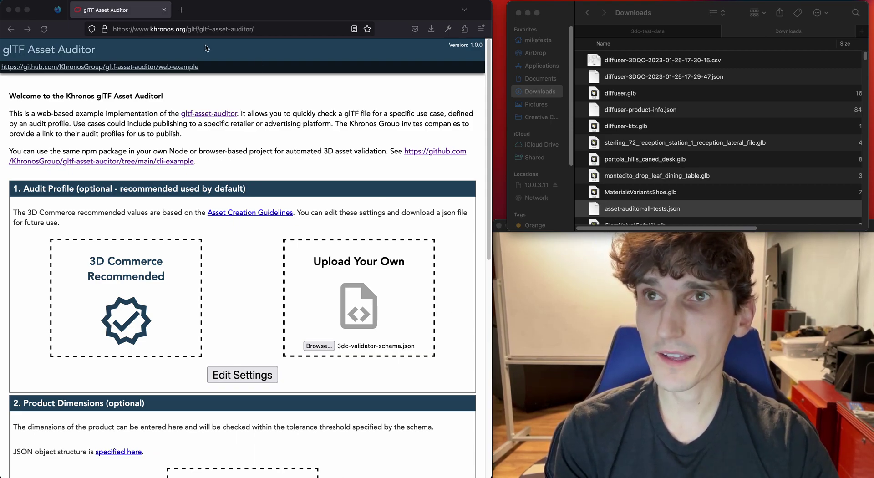
Step: Bring the auditor page into focus and inspect its web address
click(328, 8)
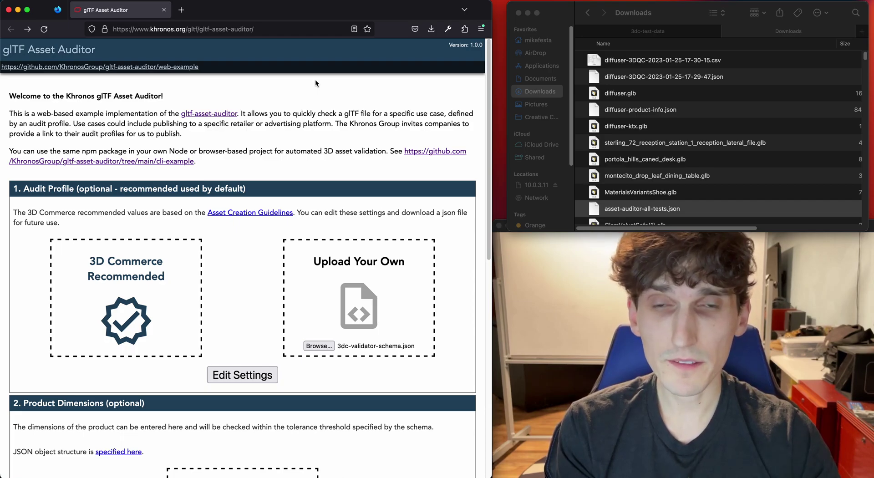
click(154, 29)
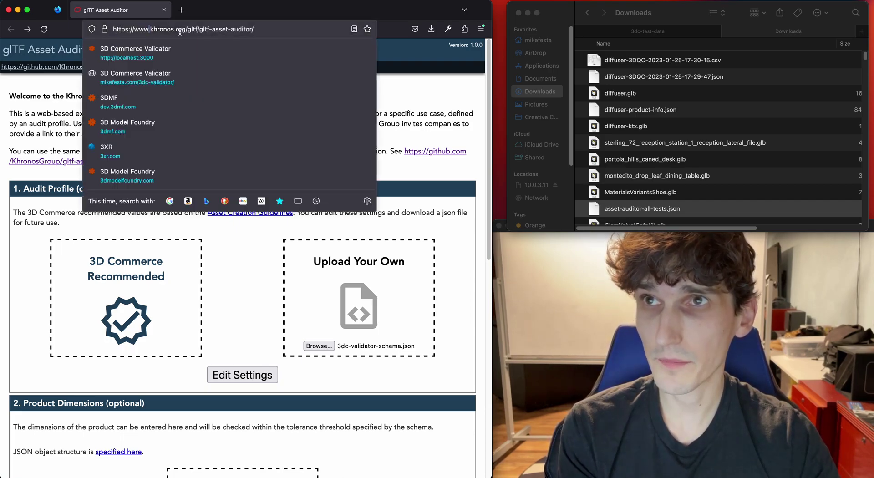
drag(155, 30, 293, 33)
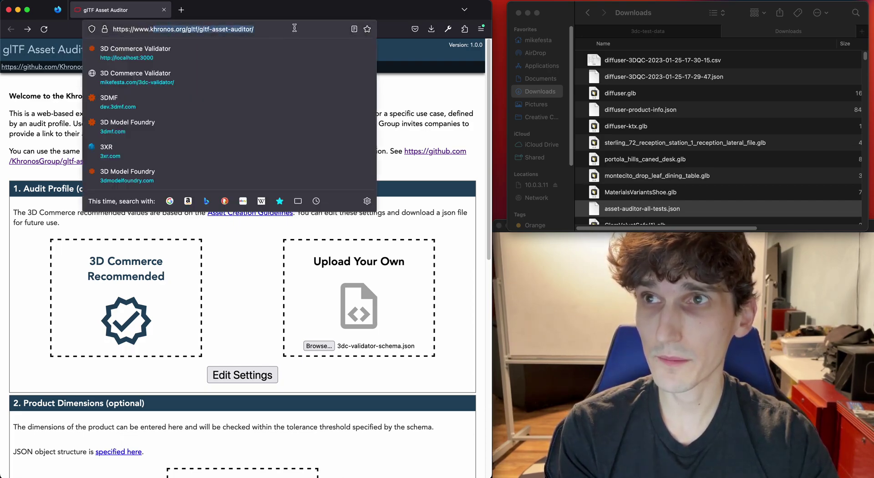
click(294, 29)
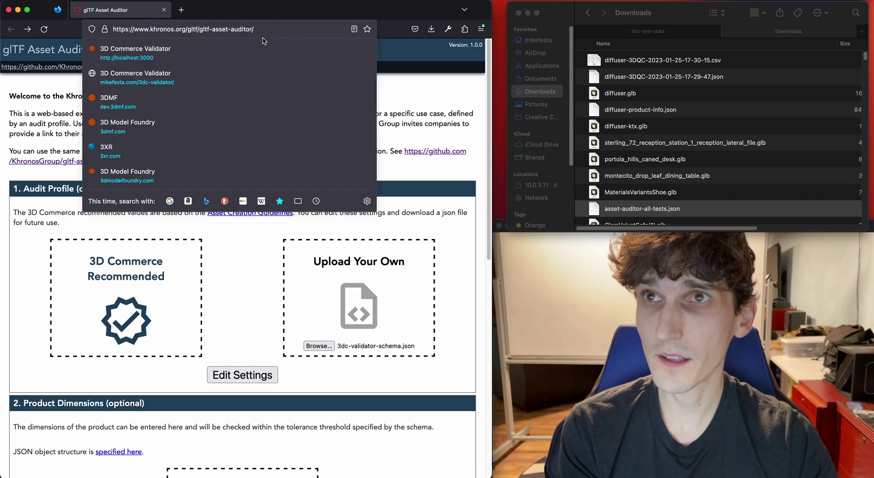
click(444, 118)
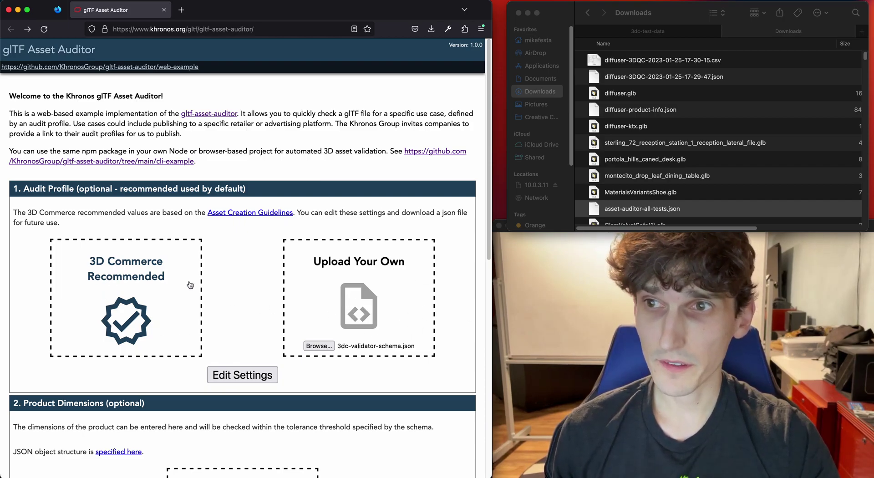
Step: Open the 3D Commerce Recommended profile settings and review limits like 5120 kb file size and 100000 triangles
scroll(247, 285, down, 3)
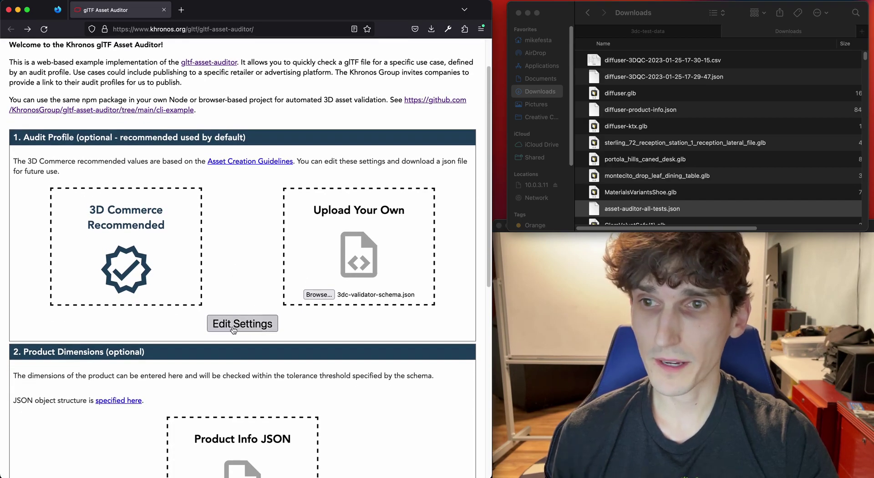
click(239, 326)
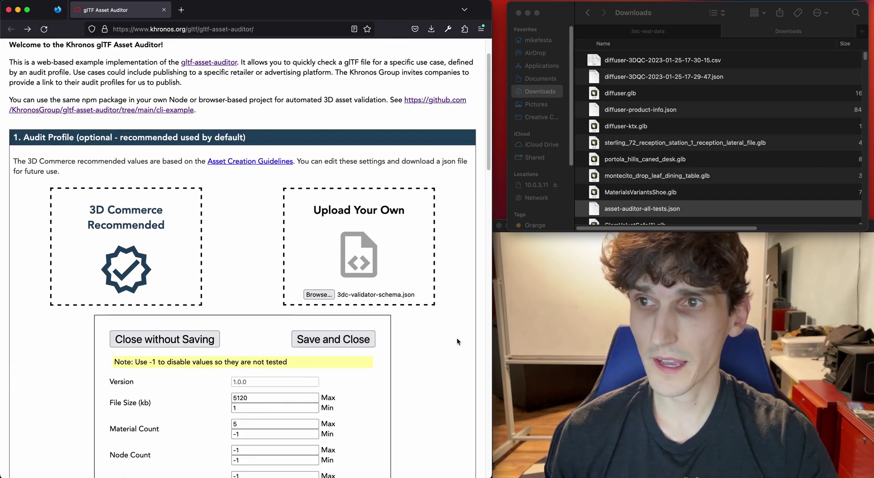
scroll(456, 342, down, 3)
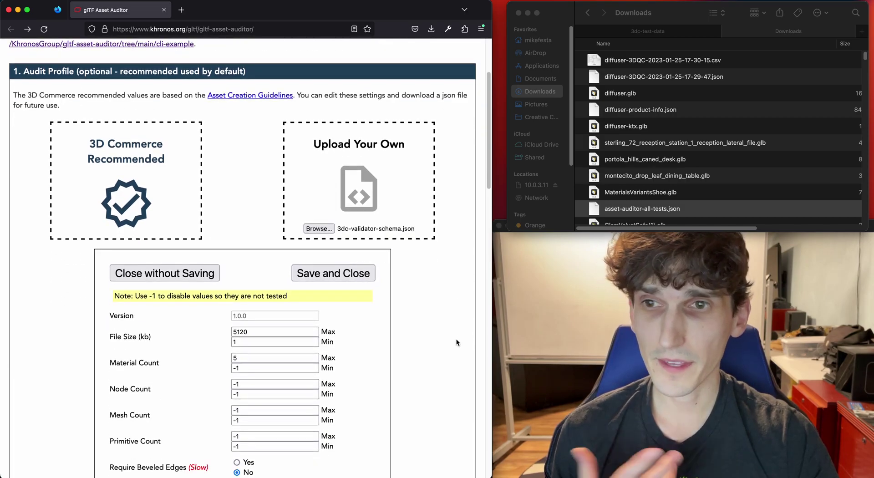
scroll(448, 343, down, 3)
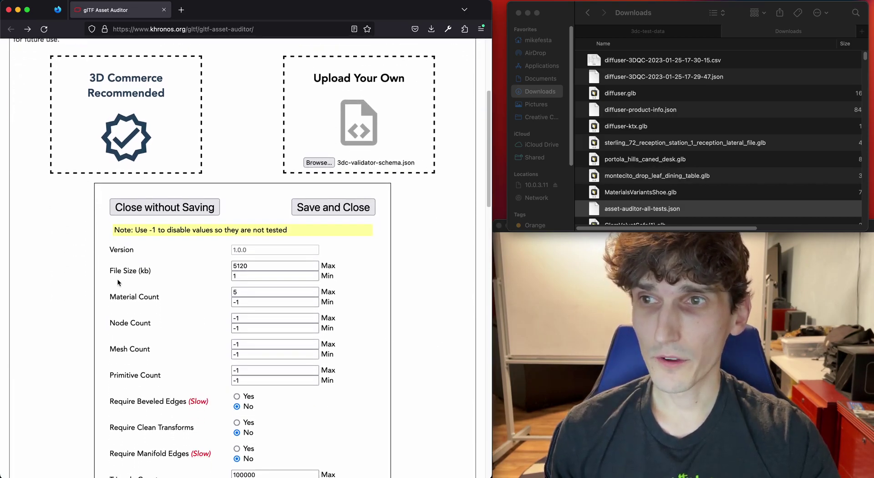
scroll(146, 278, down, 3)
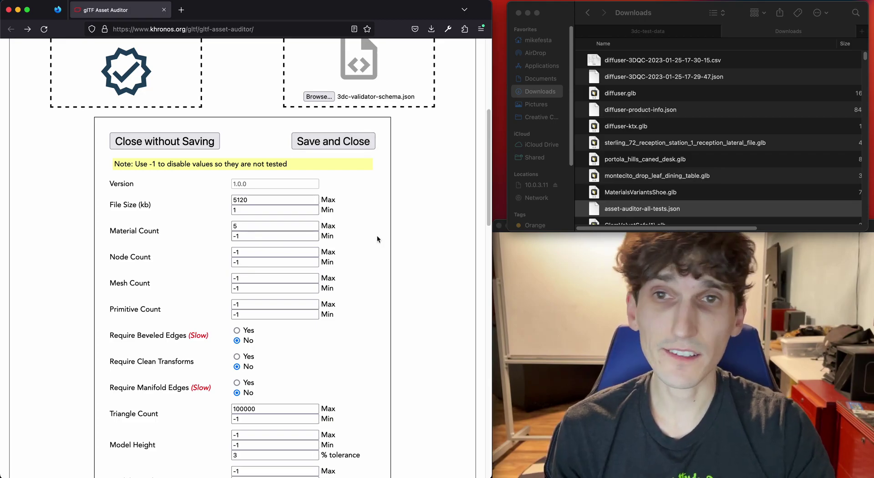
scroll(441, 238, down, 3)
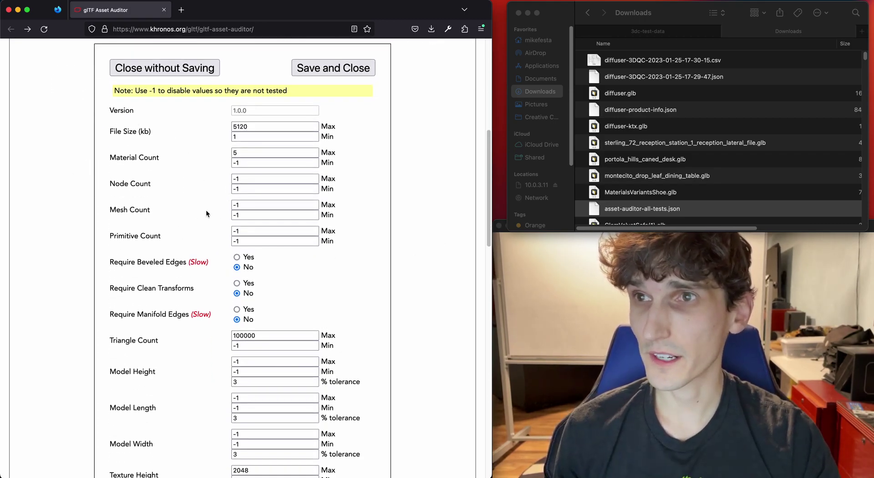
scroll(206, 210, down, 1)
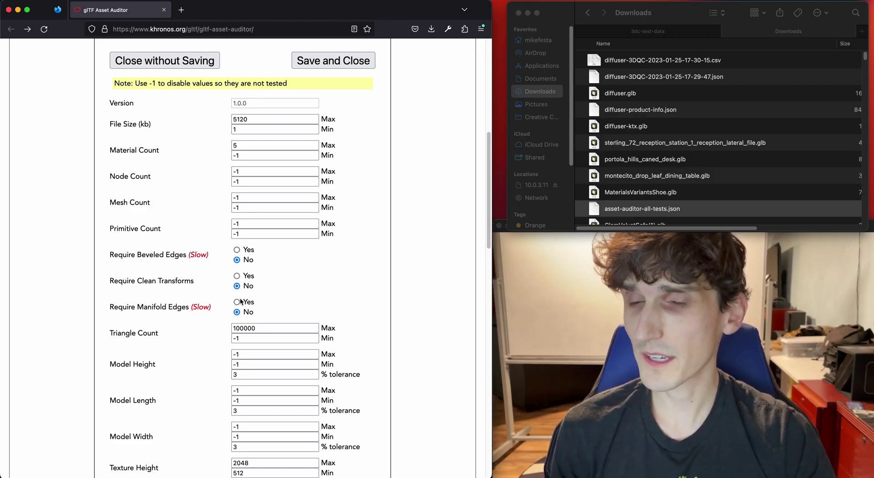
scroll(234, 300, down, 2)
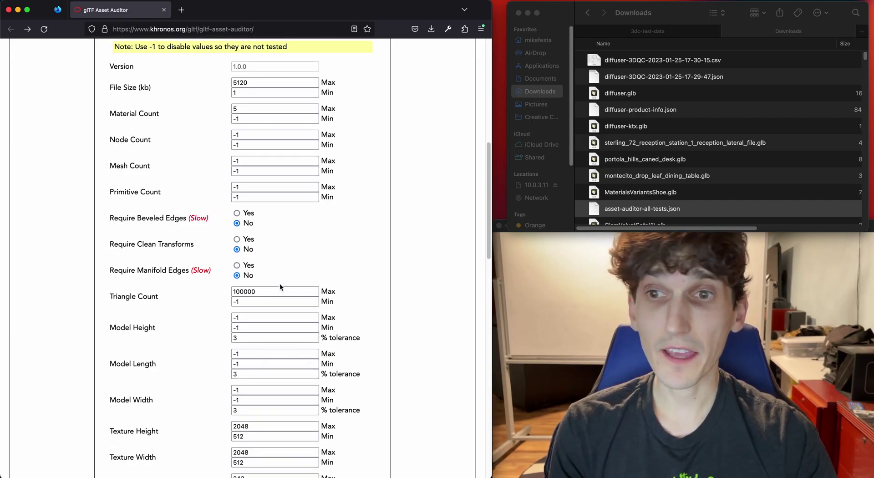
double_click(239, 317)
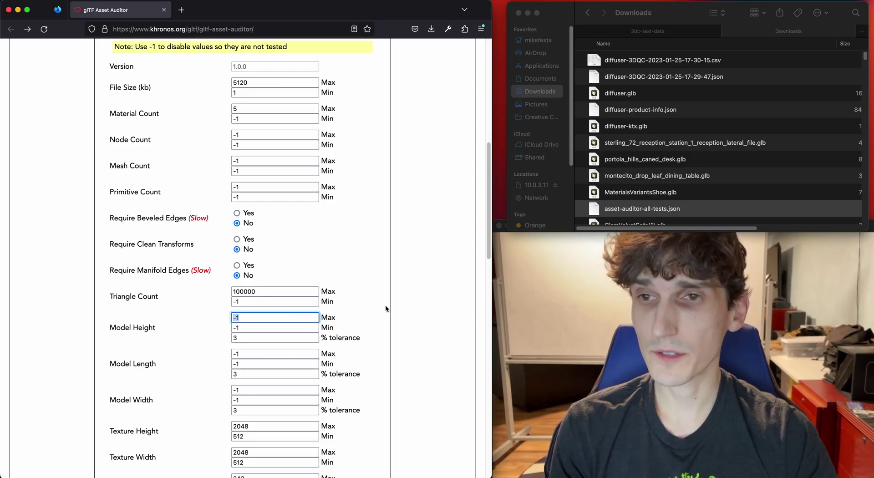
scroll(387, 305, down, 3)
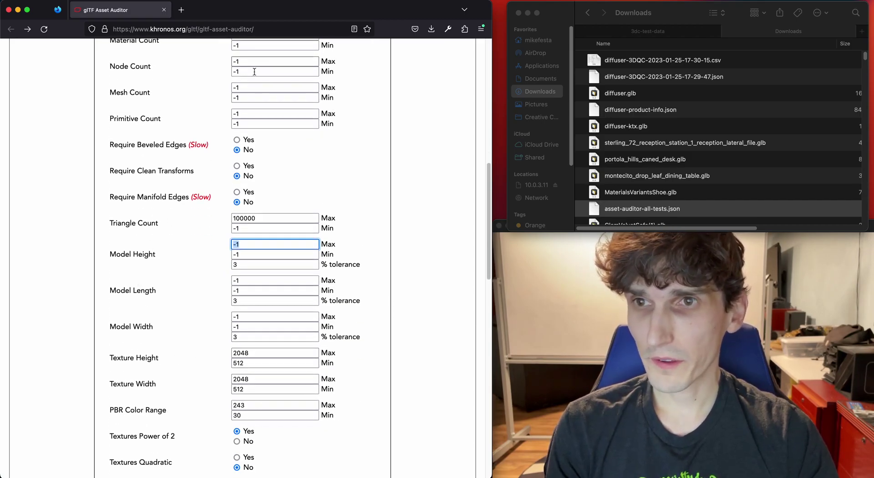
scroll(401, 336, down, 4)
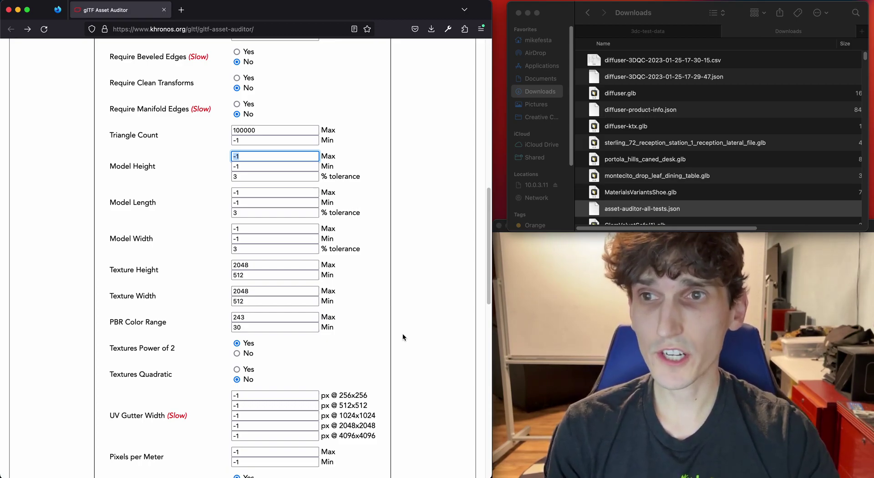
click(239, 268)
click(381, 272)
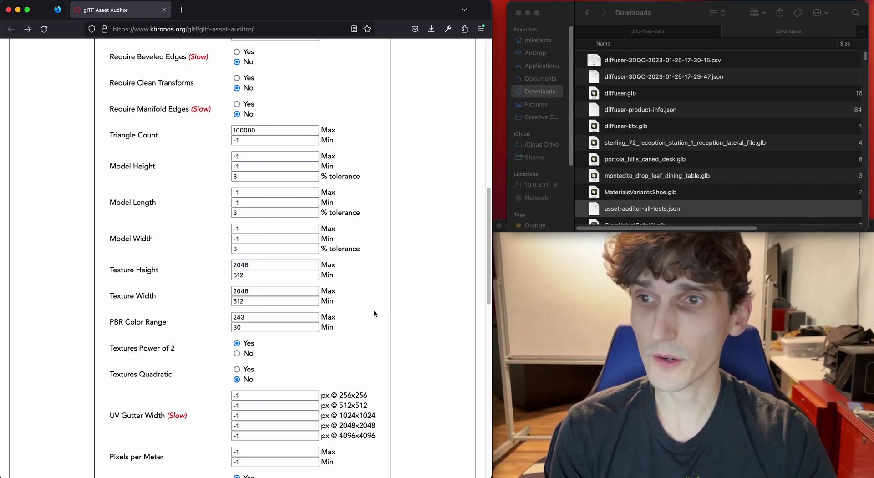
scroll(373, 312, down, 1)
scroll(332, 297, down, 2)
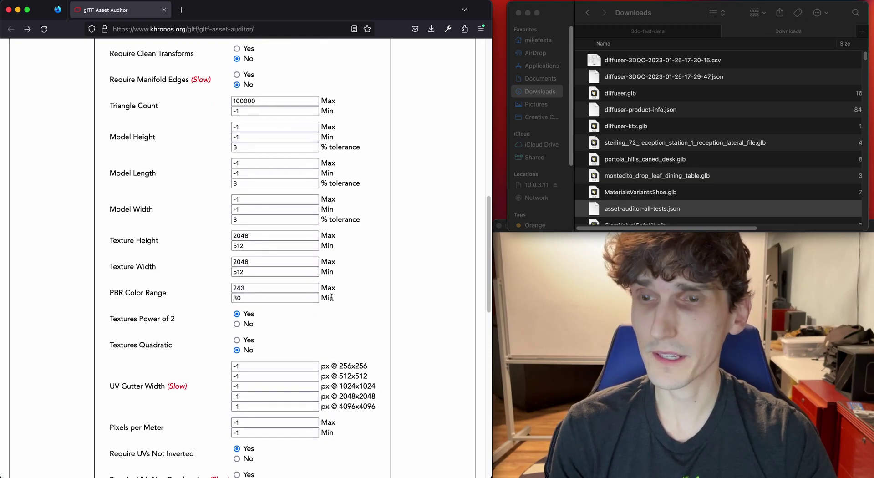
scroll(332, 296, down, 4)
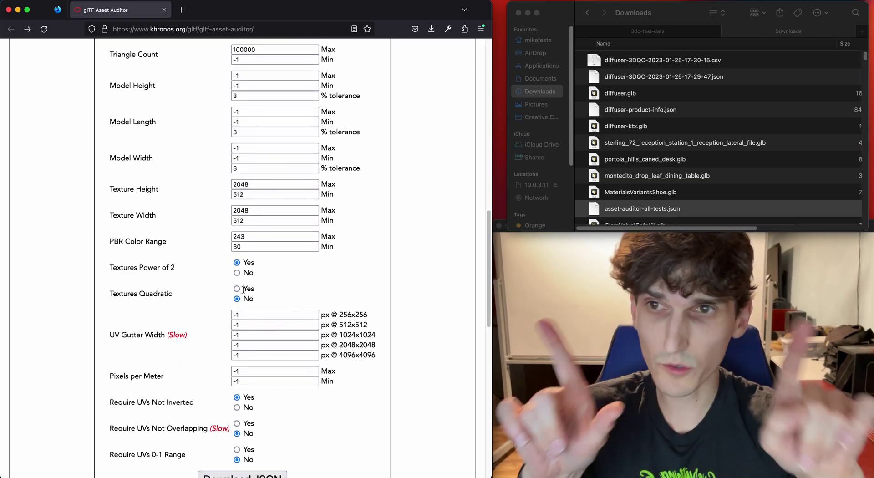
scroll(234, 319, down, 3)
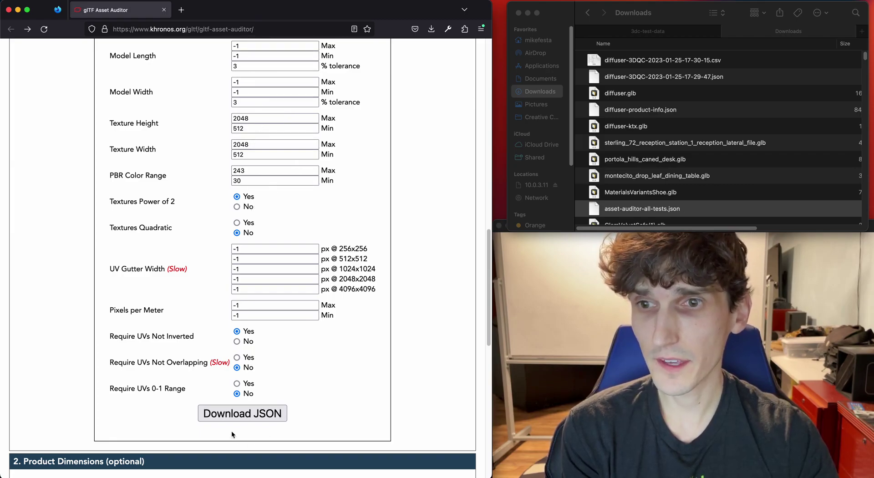
scroll(337, 374, up, 10)
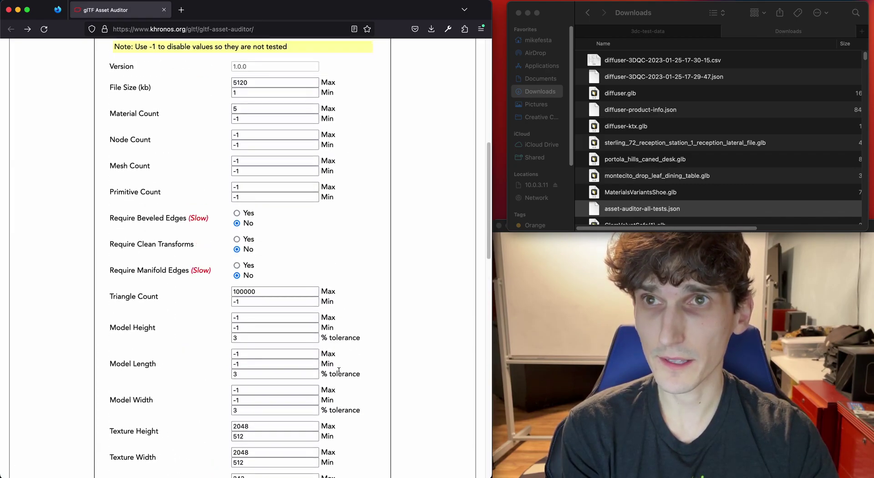
scroll(342, 361, up, 2)
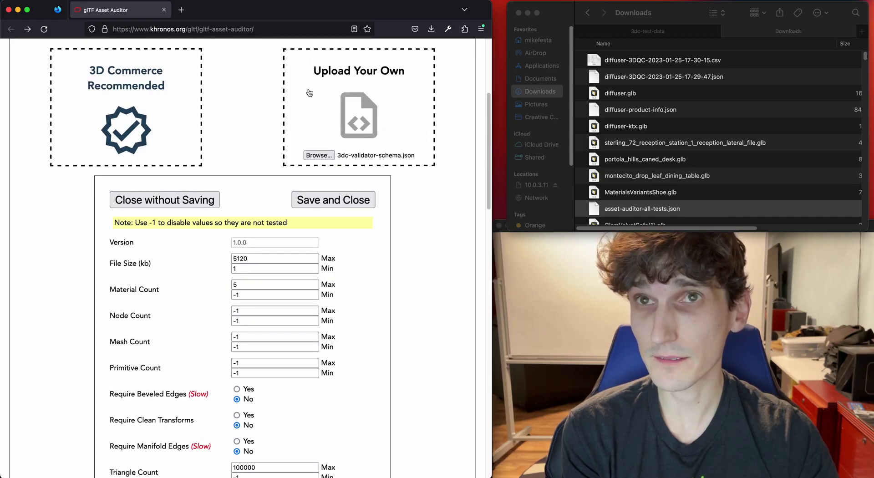
Step: Close the profile settings form without saving any changes
click(203, 203)
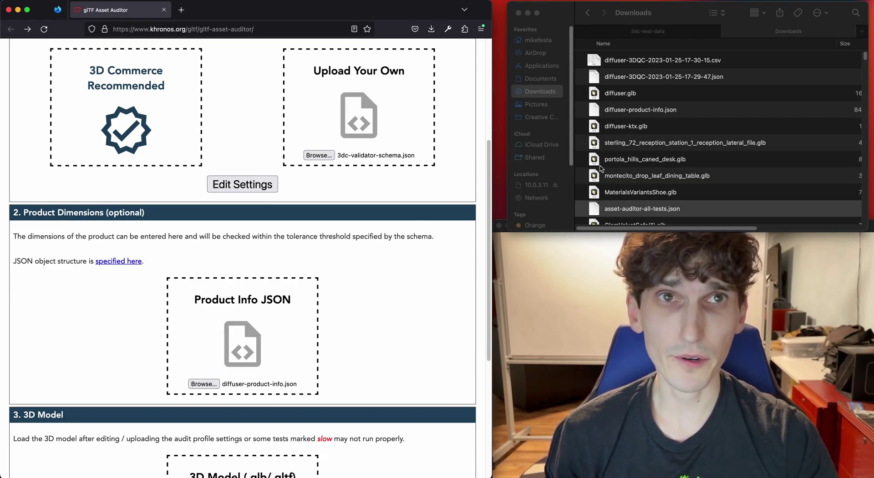
Step: Check diffuser-product-info.json's 0.16 × 0.16 × 0.14 dimensions in VS Code, then load it as Product Info JSON
double_click(628, 111)
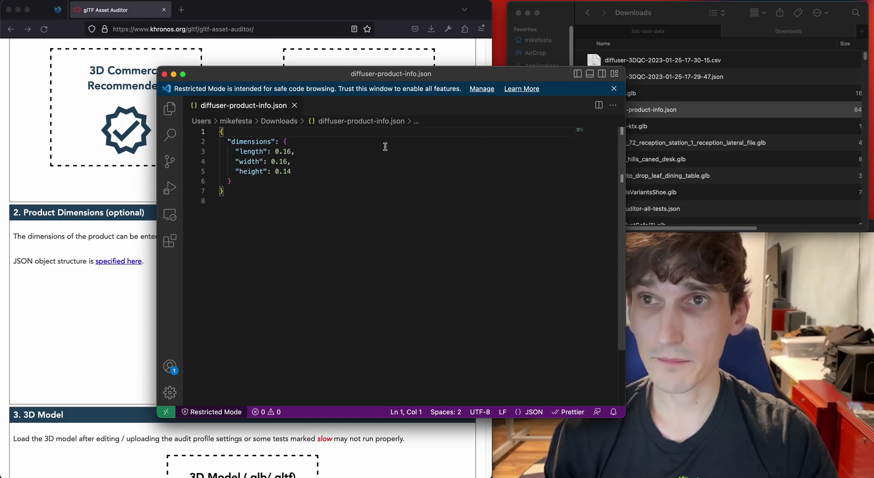
click(165, 76)
drag(640, 109, 270, 358)
Step: Load diffuser.glb from Downloads as the 3D model, getting a validator pass but 16,148kb file-size failure
scroll(406, 261, down, 3)
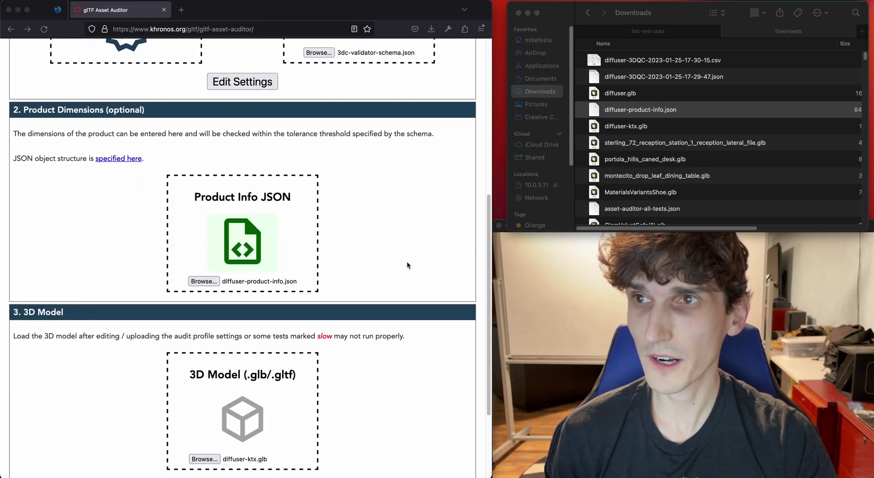
scroll(406, 262, down, 2)
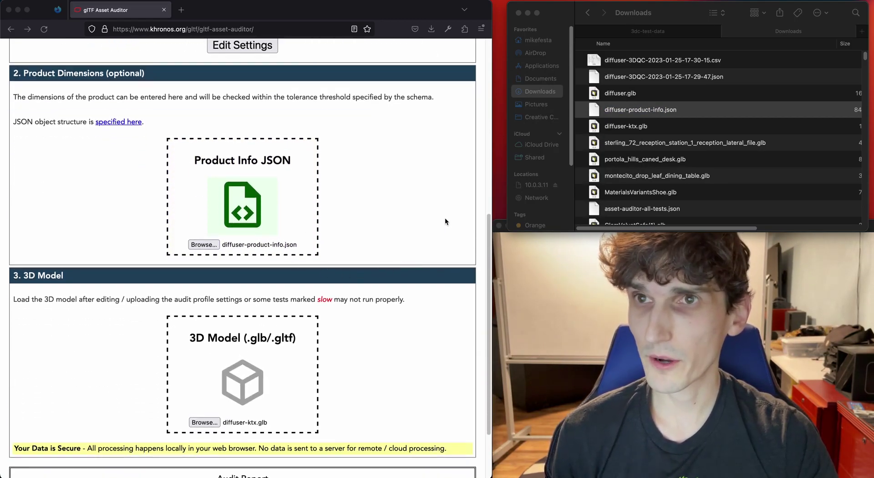
scroll(431, 209, down, 3)
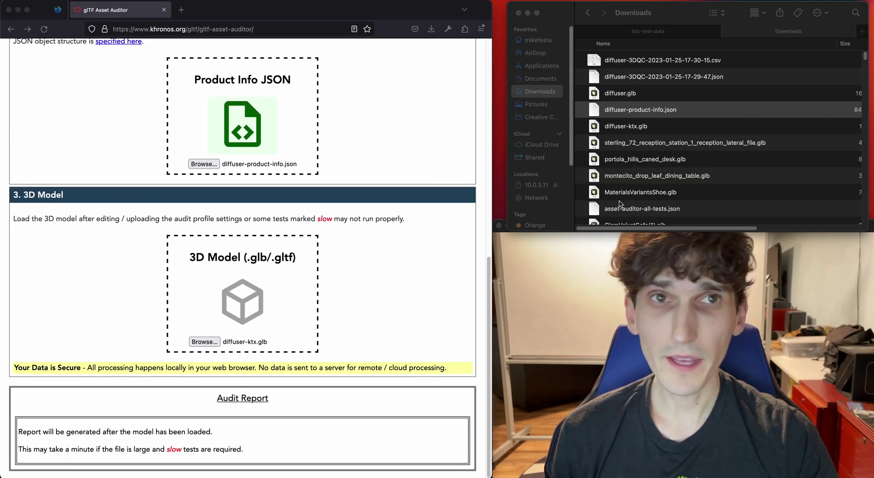
click(621, 96)
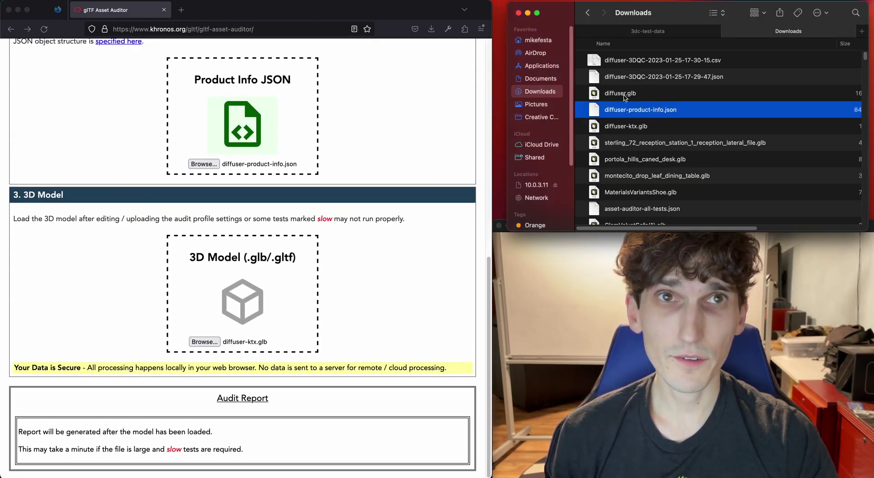
click(622, 96)
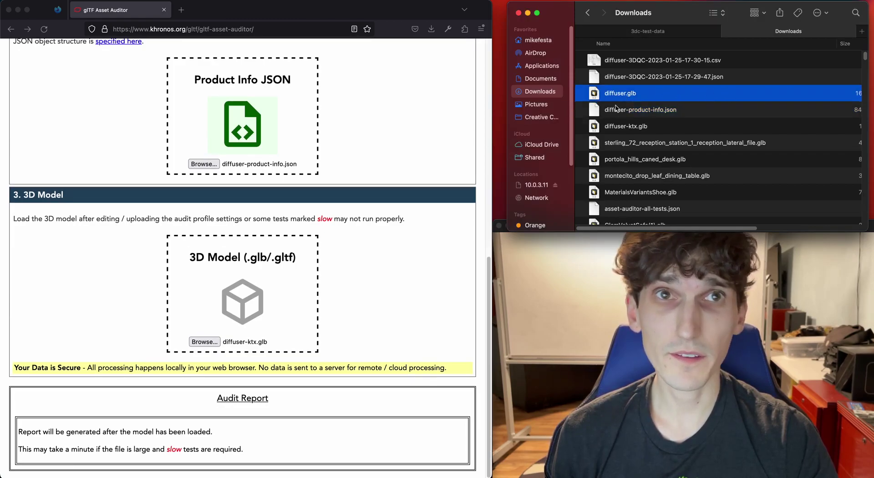
drag(619, 94, 255, 287)
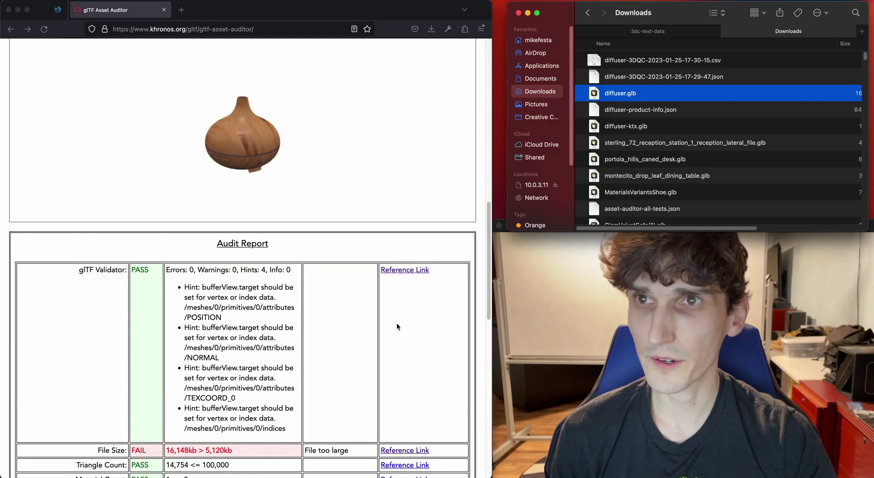
click(252, 147)
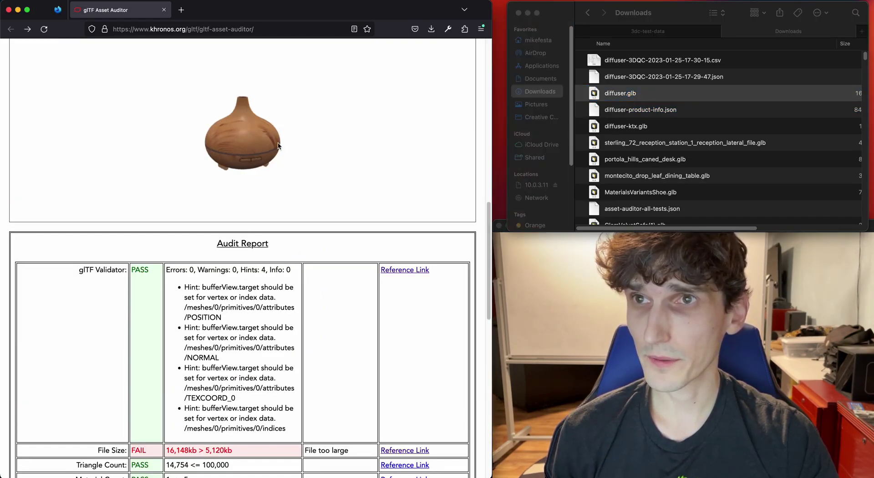
scroll(266, 144, up, 3)
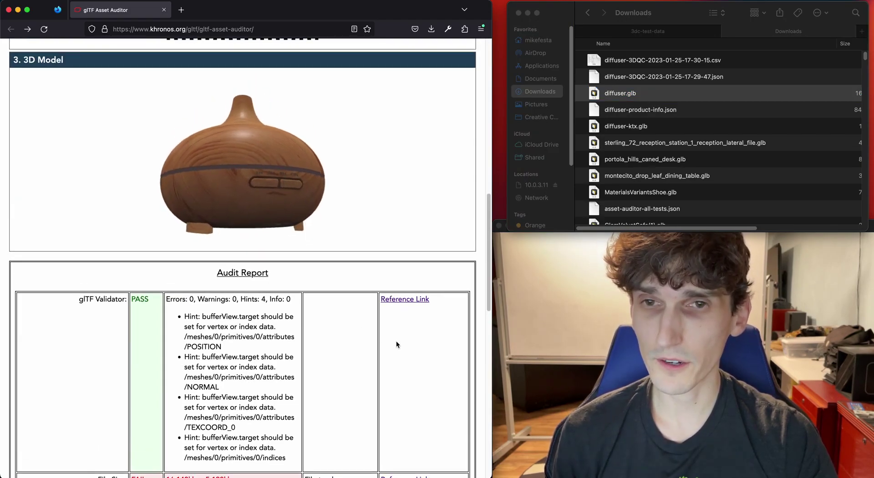
scroll(391, 342, down, 2)
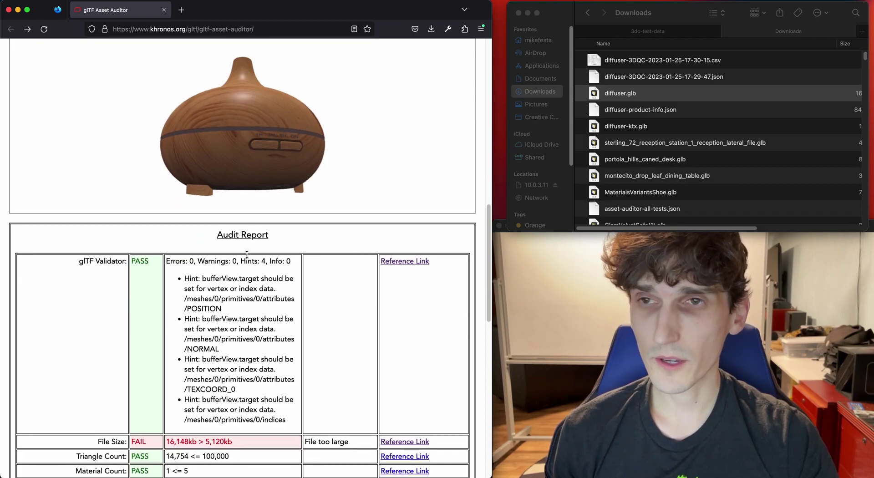
scroll(192, 199, down, 2)
scroll(355, 309, down, 4)
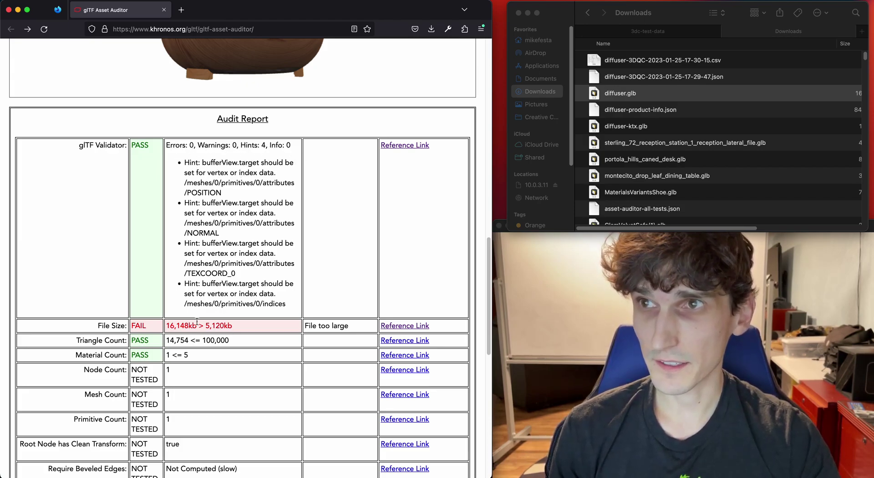
scroll(154, 260, down, 1)
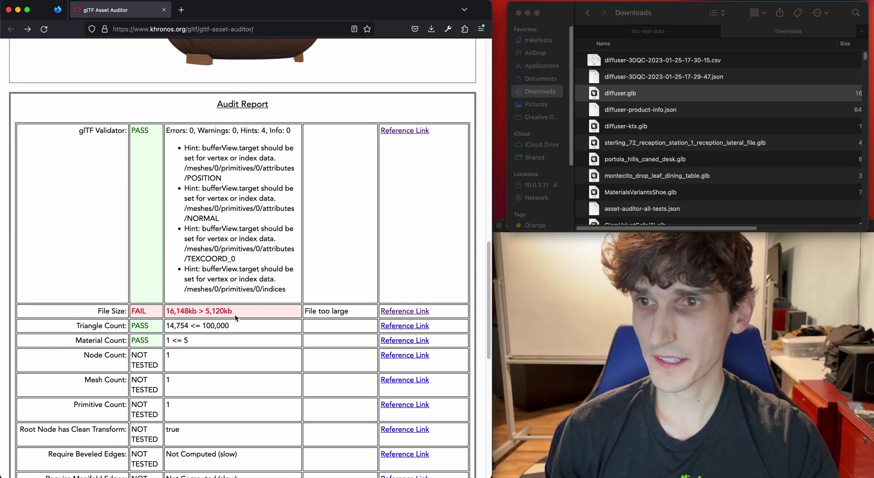
scroll(106, 300, down, 2)
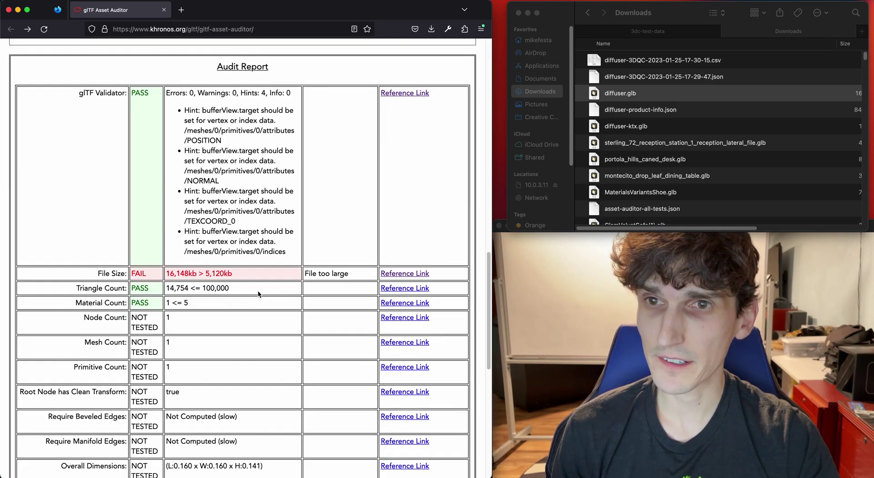
scroll(258, 290, down, 5)
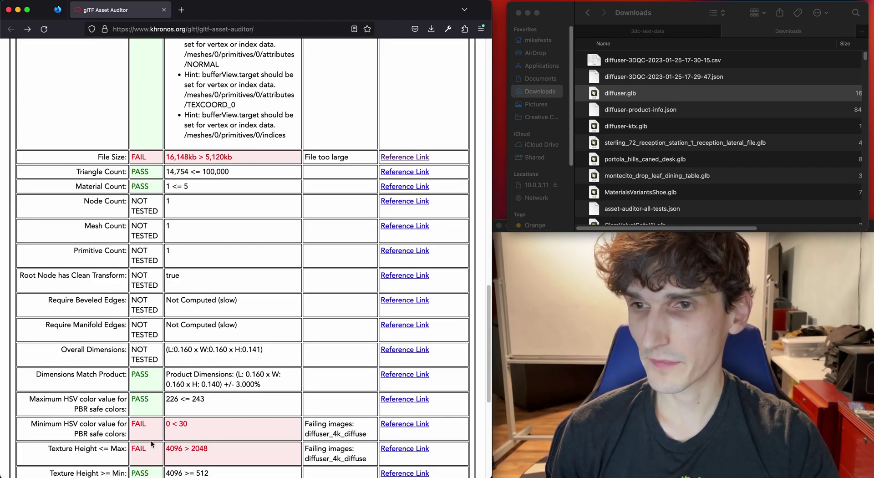
scroll(147, 437, down, 3)
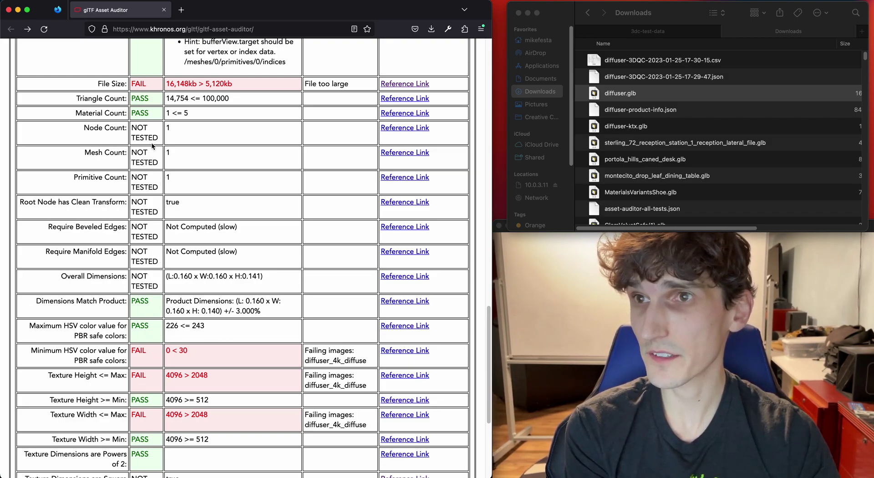
scroll(175, 265, up, 5)
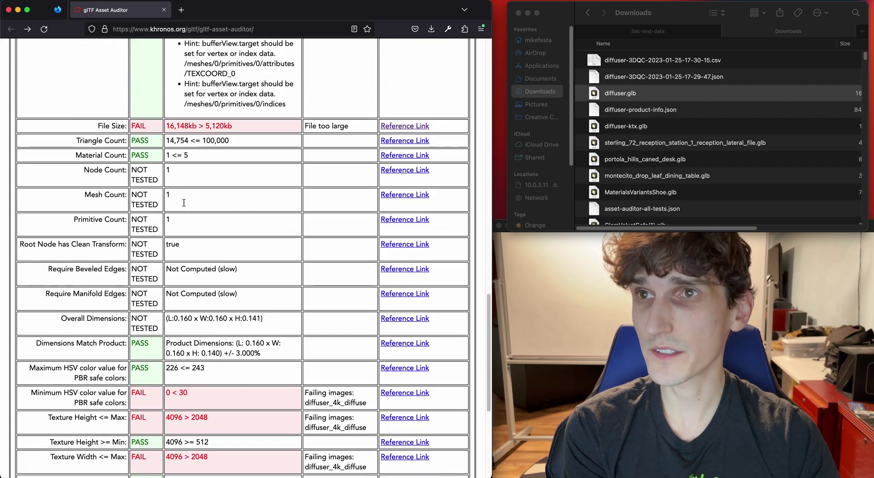
scroll(179, 220, up, 3)
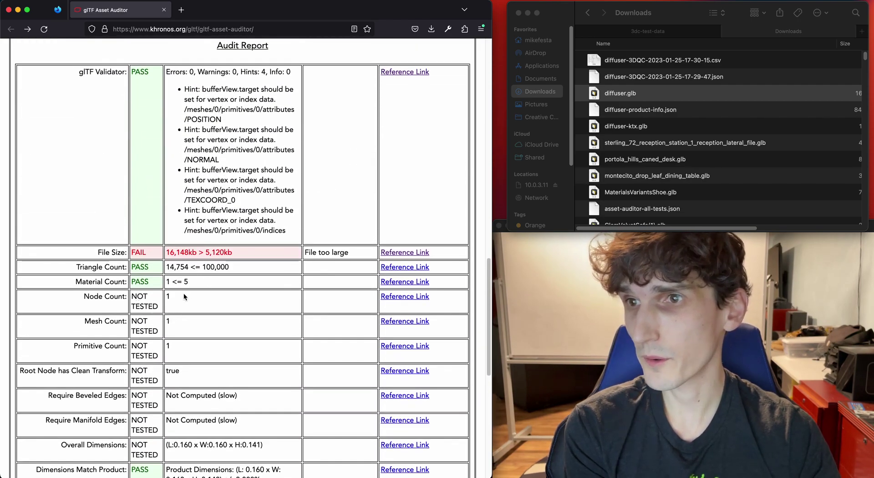
scroll(198, 342, down, 7)
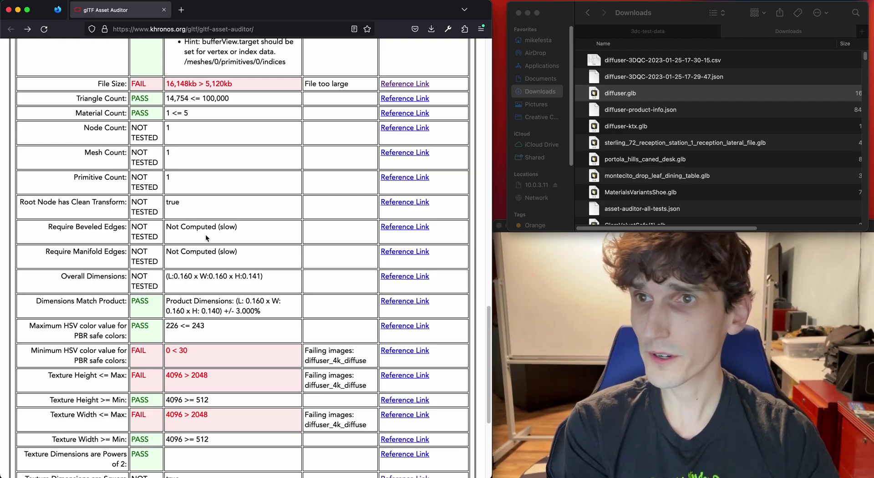
scroll(211, 235, down, 3)
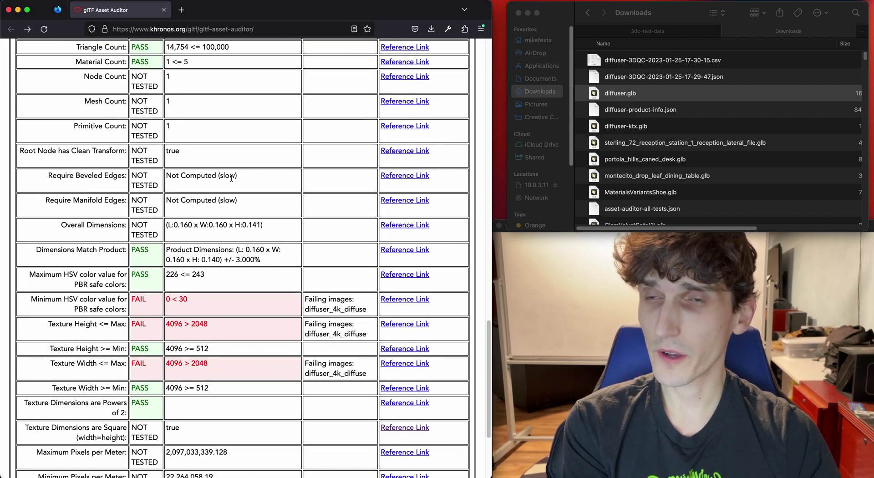
scroll(260, 249, down, 3)
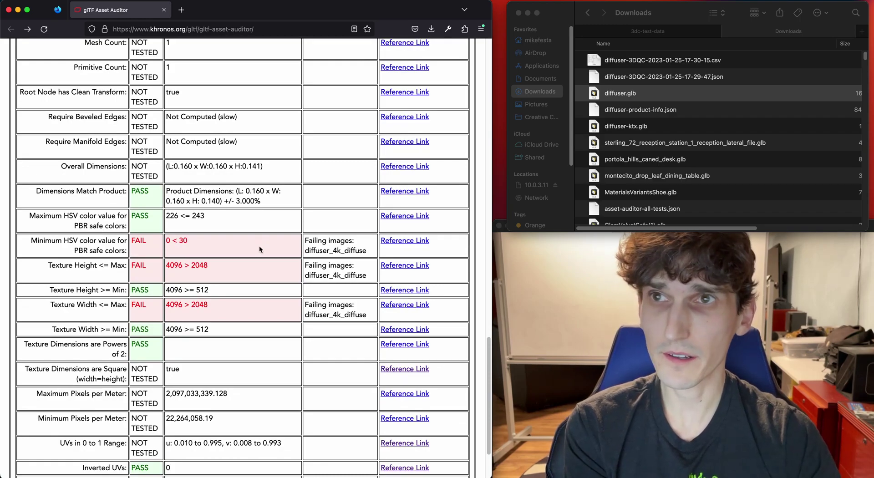
scroll(260, 243, down, 2)
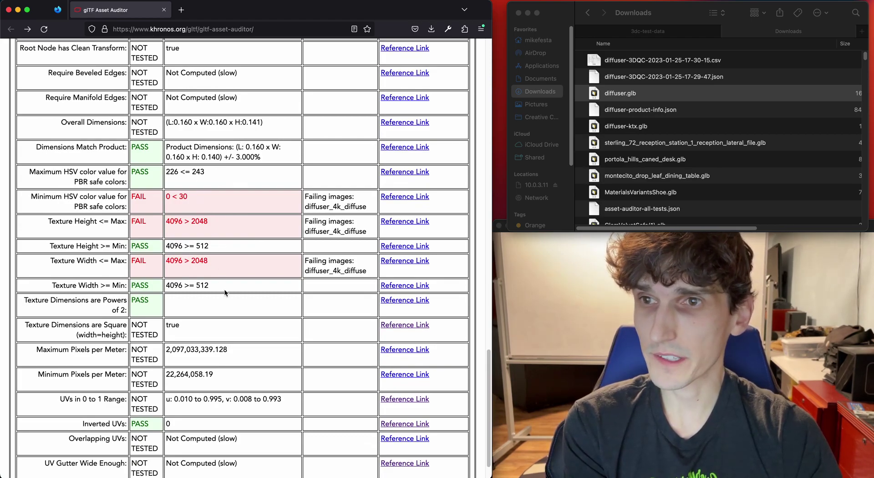
scroll(227, 293, down, 2)
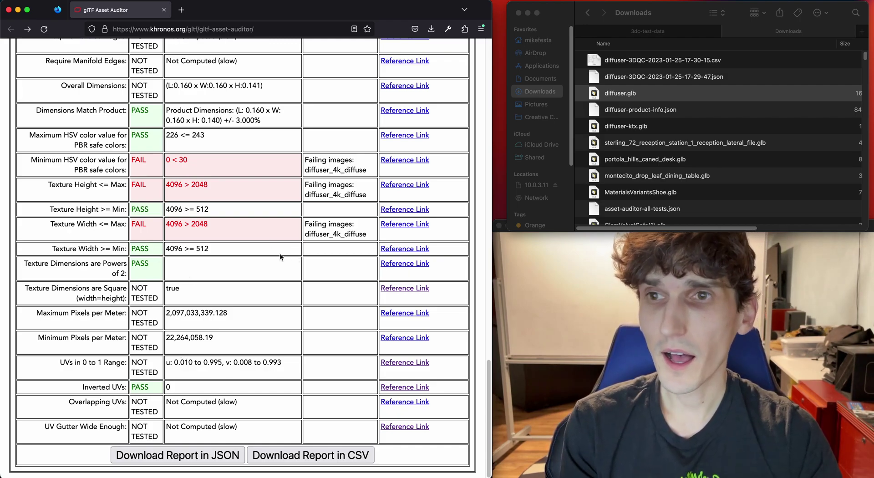
scroll(257, 198, down, 1)
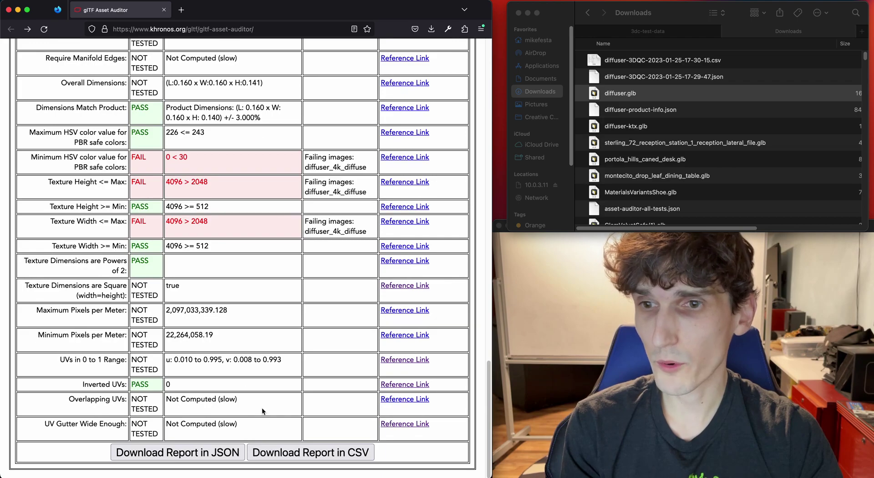
click(295, 453)
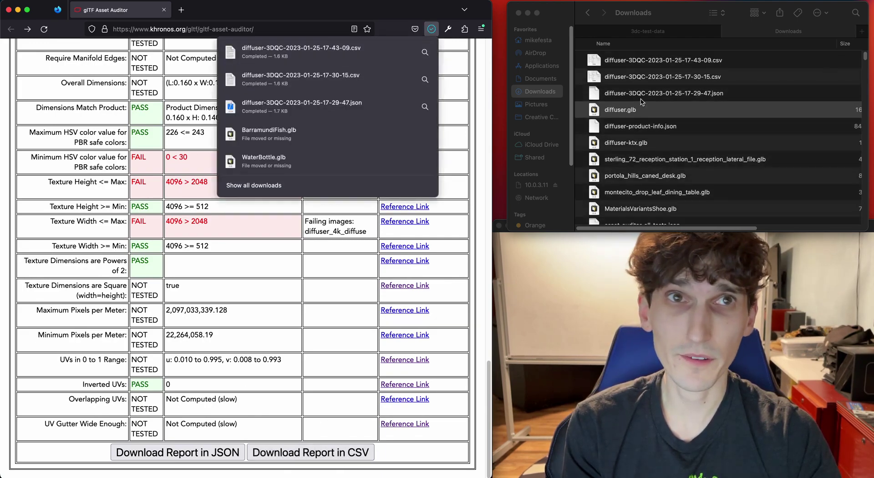
double_click(654, 62)
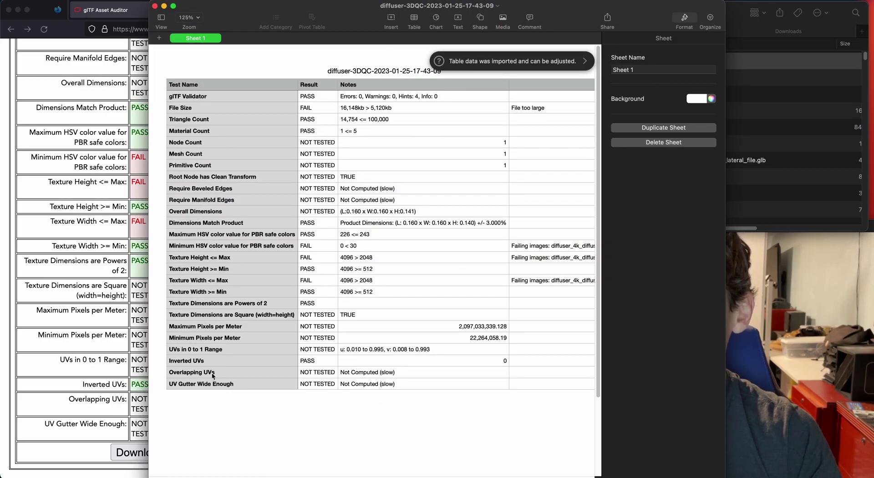
click(155, 6)
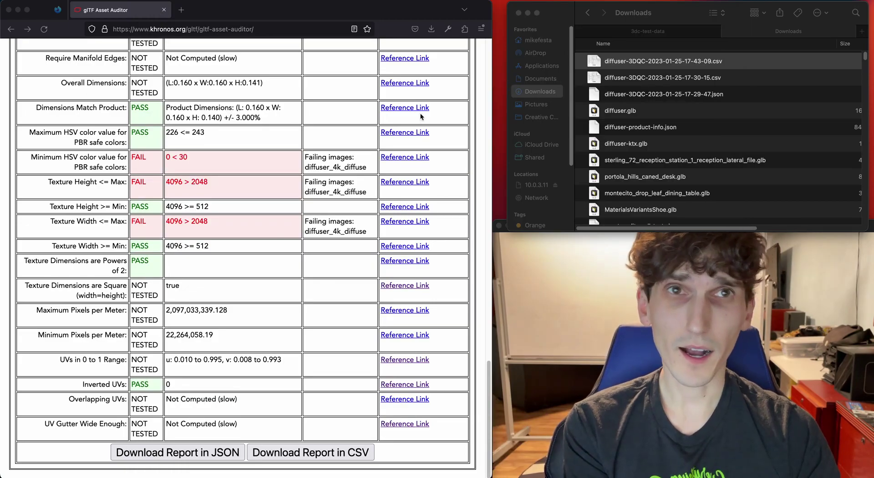
click(173, 453)
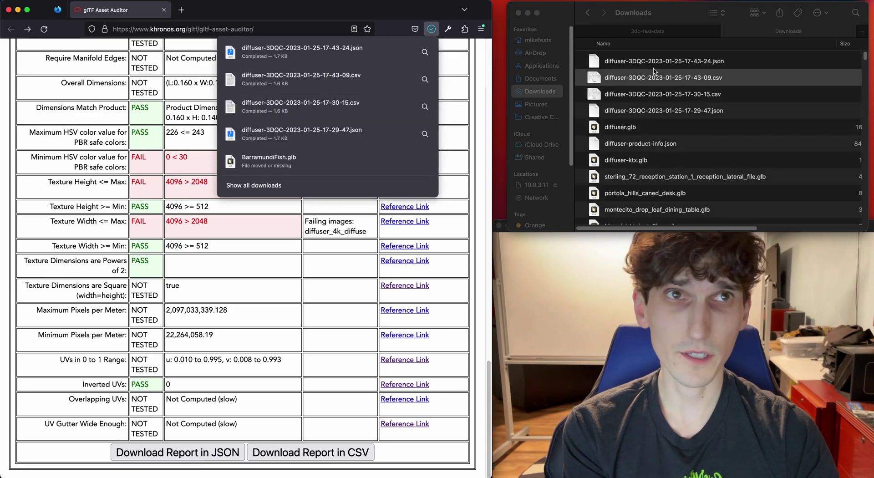
double_click(653, 61)
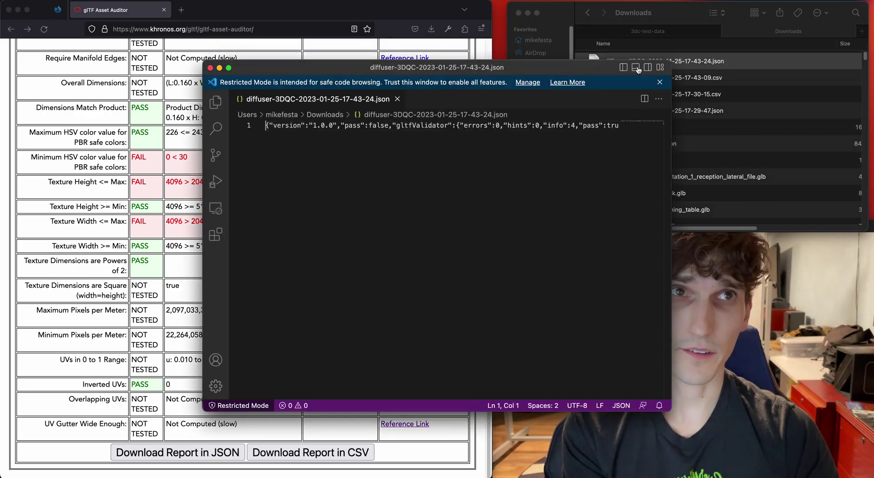
drag(554, 69, 446, 52)
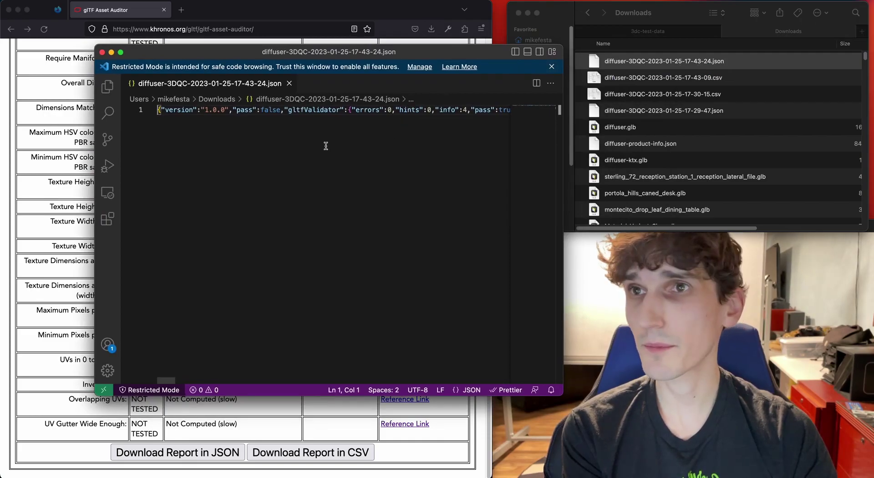
click(273, 134)
key(shift+alt+f)
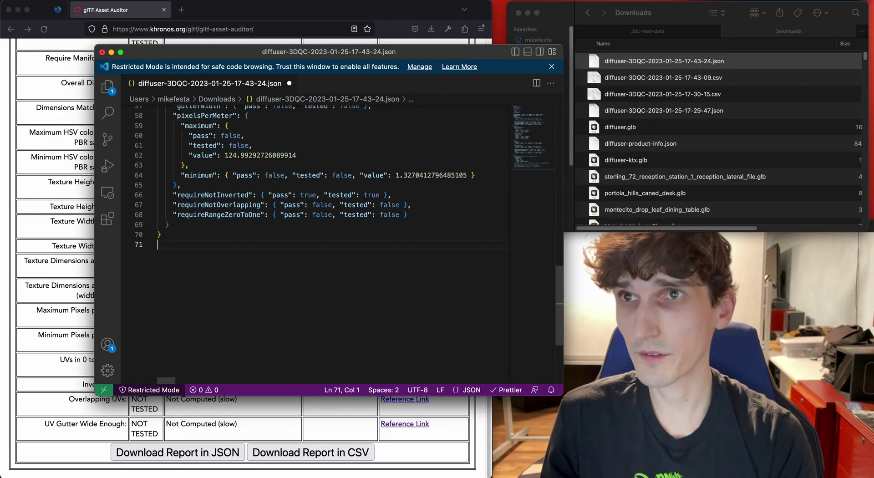
Step: Review the validator and model entries, then close the JSON report without saving
scroll(276, 145, up, 15)
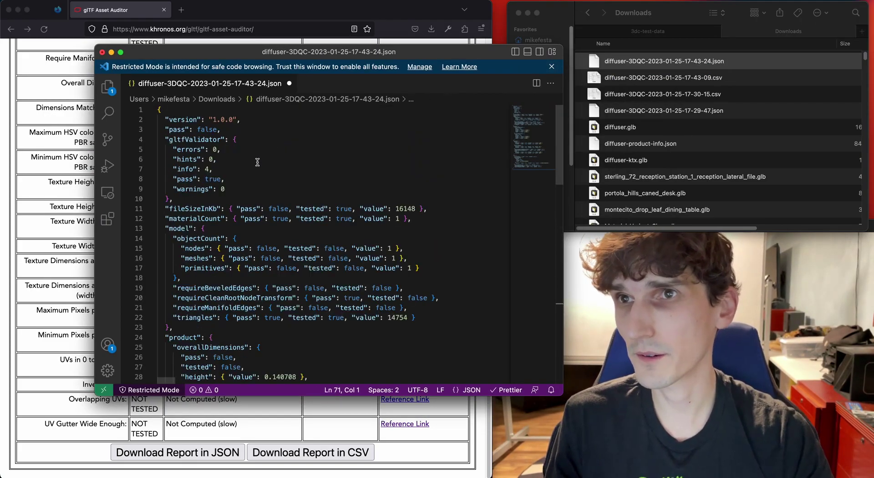
drag(186, 159, 332, 327)
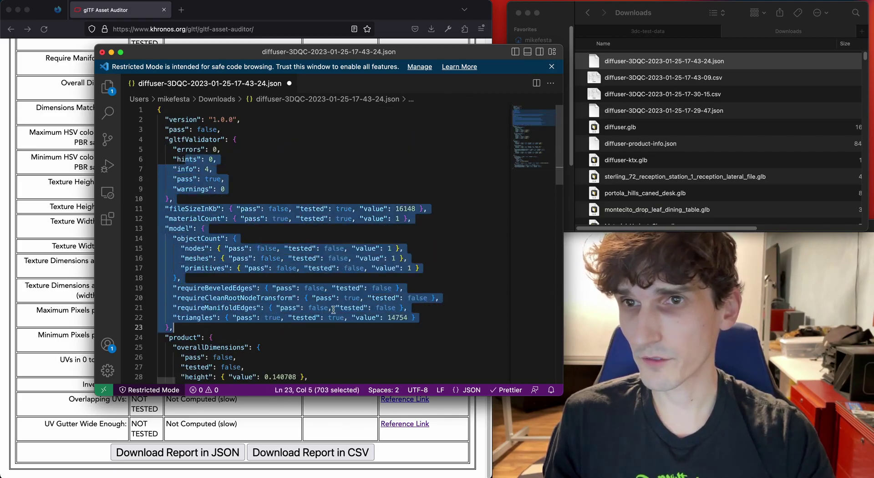
click(345, 288)
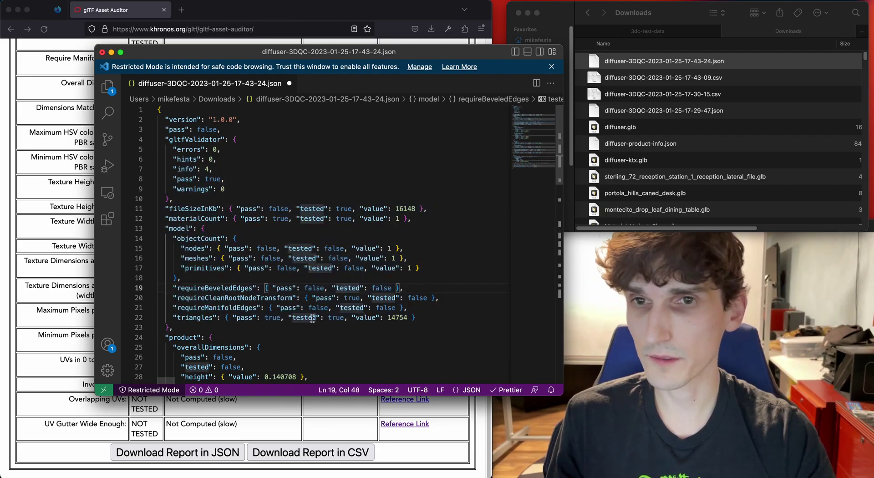
scroll(410, 330, down, 13)
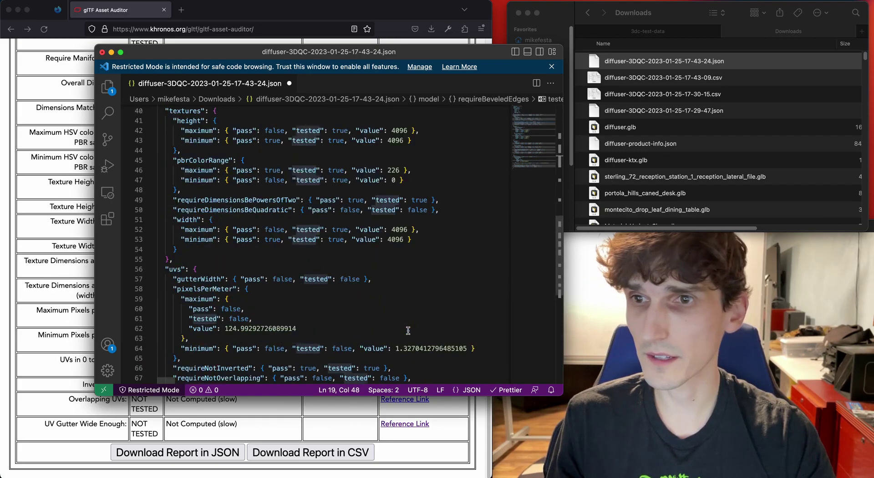
click(102, 53)
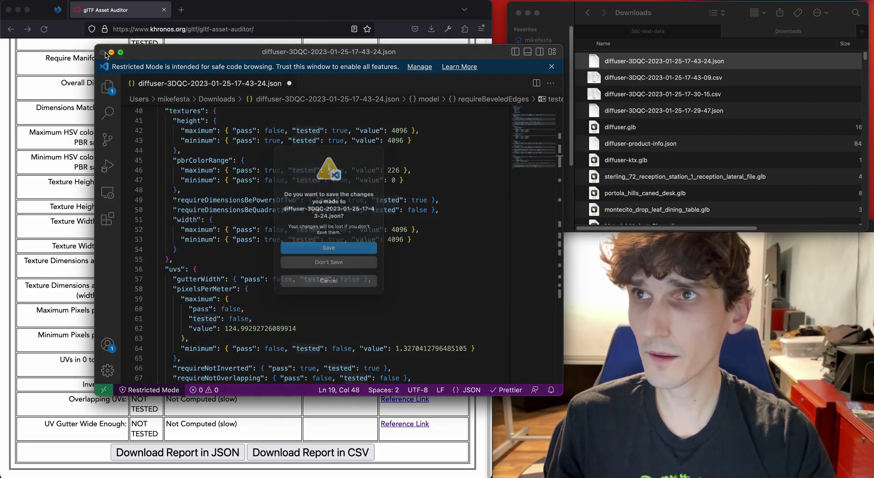
click(339, 266)
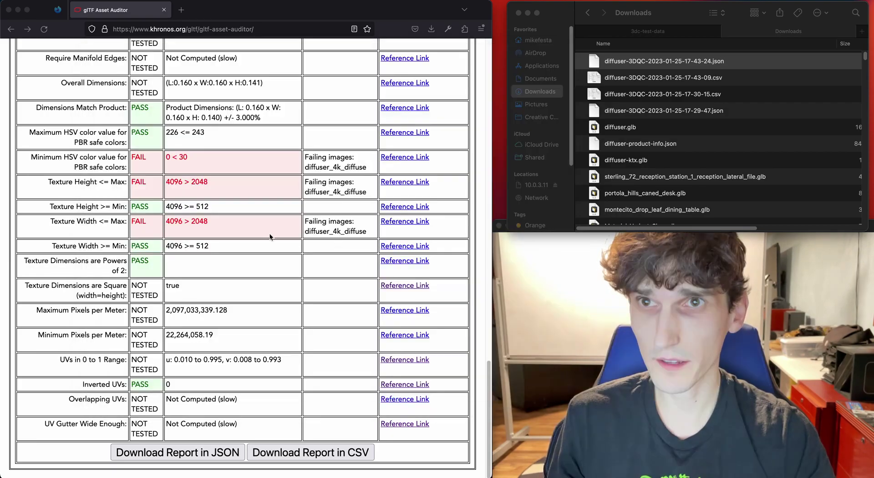
scroll(304, 297, up, 20)
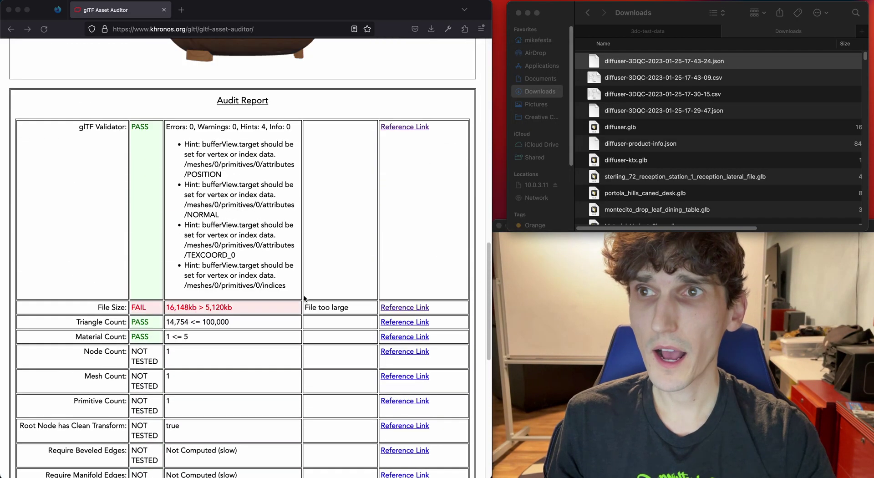
scroll(257, 201, up, 12)
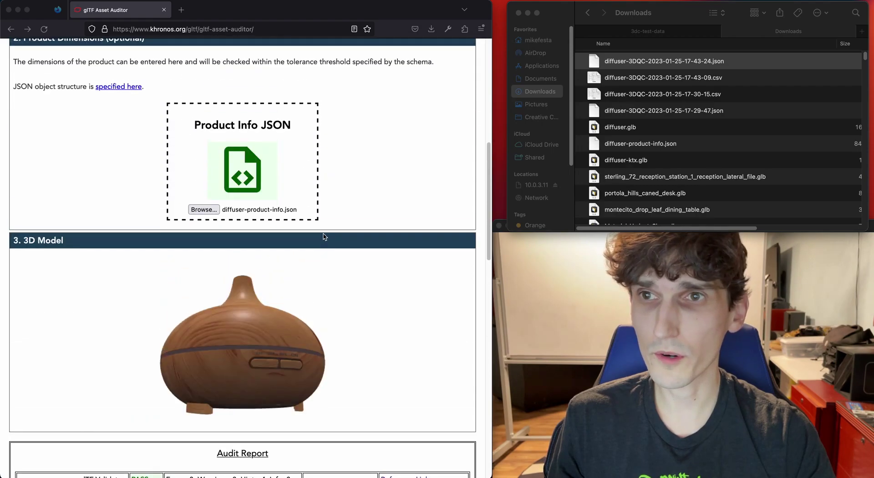
click(44, 29)
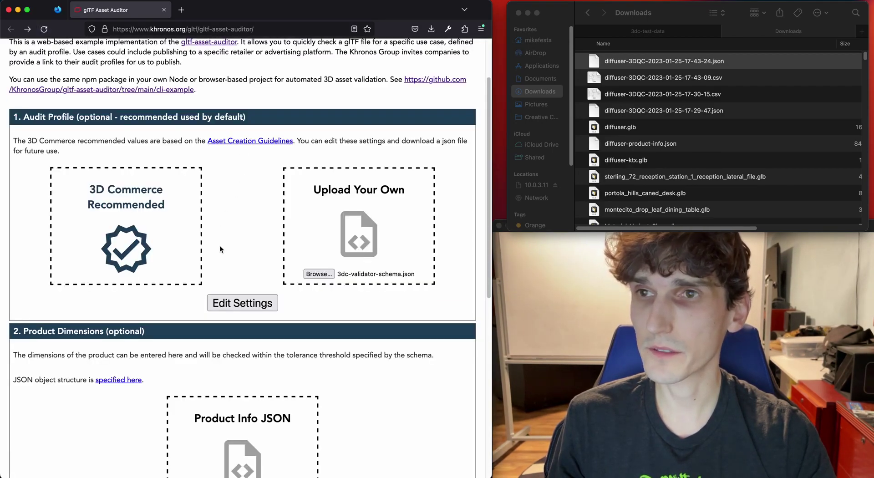
scroll(239, 257, down, 5)
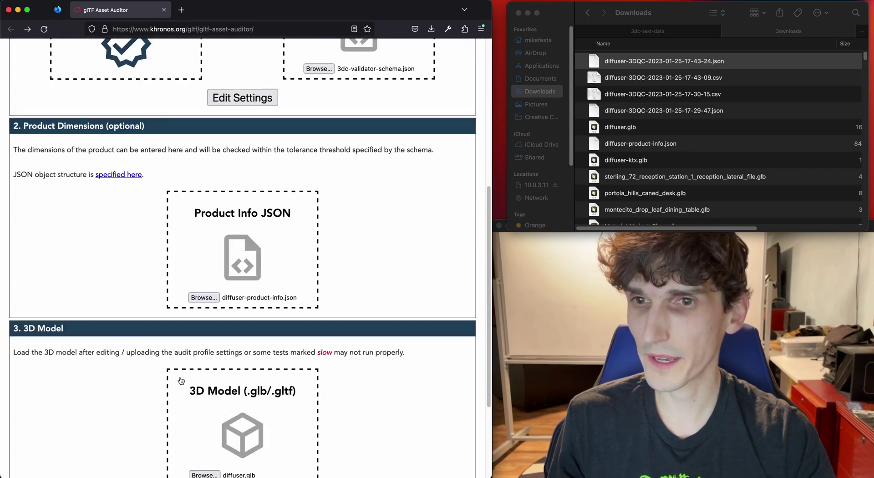
scroll(405, 227, up, 5)
scroll(404, 227, up, 2)
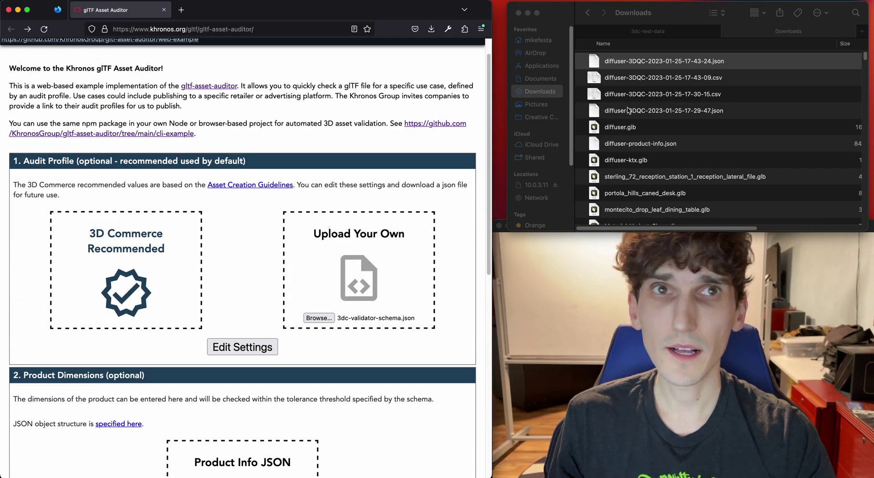
click(221, 348)
scroll(244, 382, down, 4)
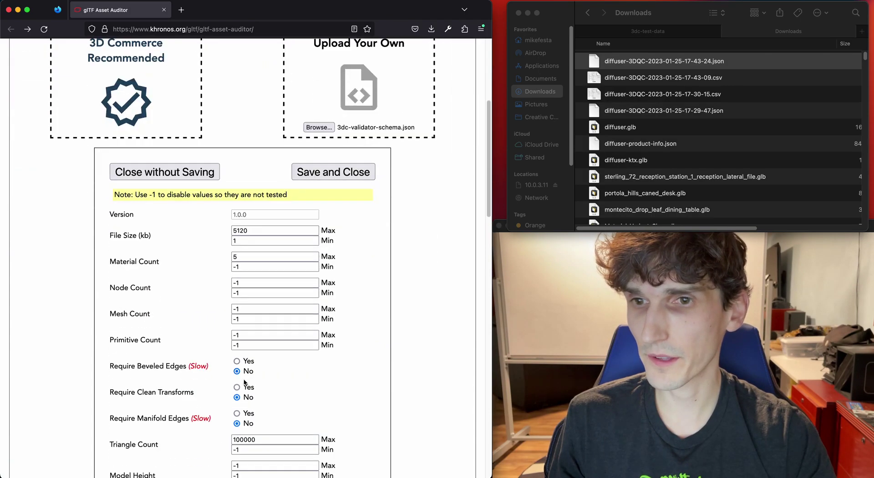
click(173, 172)
scroll(256, 138, up, 2)
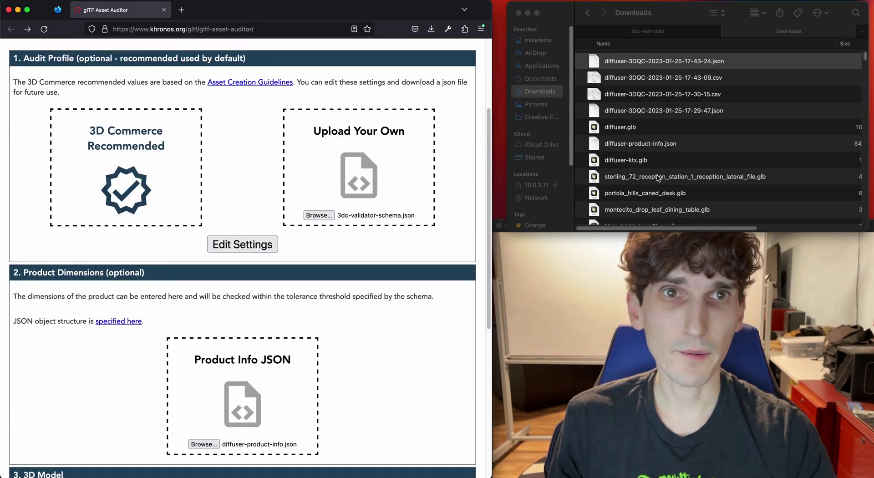
scroll(659, 179, down, 3)
click(648, 192)
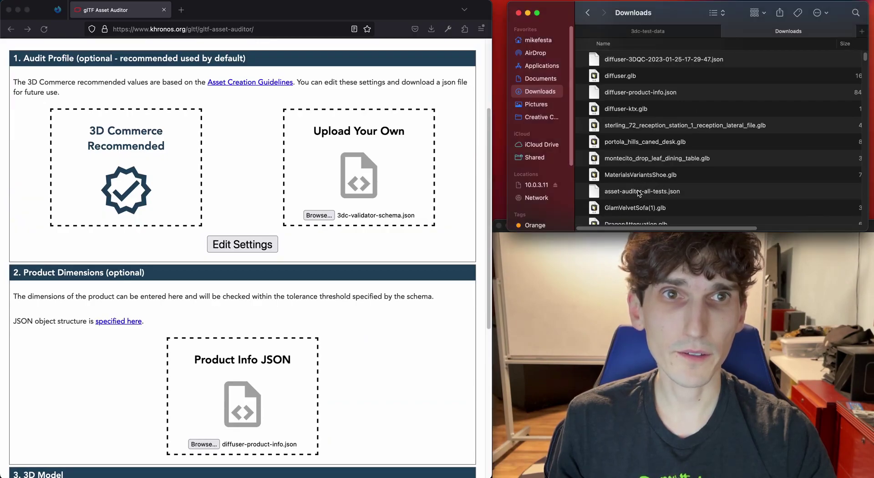
Step: Upload asset-auditor-all-tests.json as the custom audit profile
click(640, 194)
drag(641, 193, 320, 144)
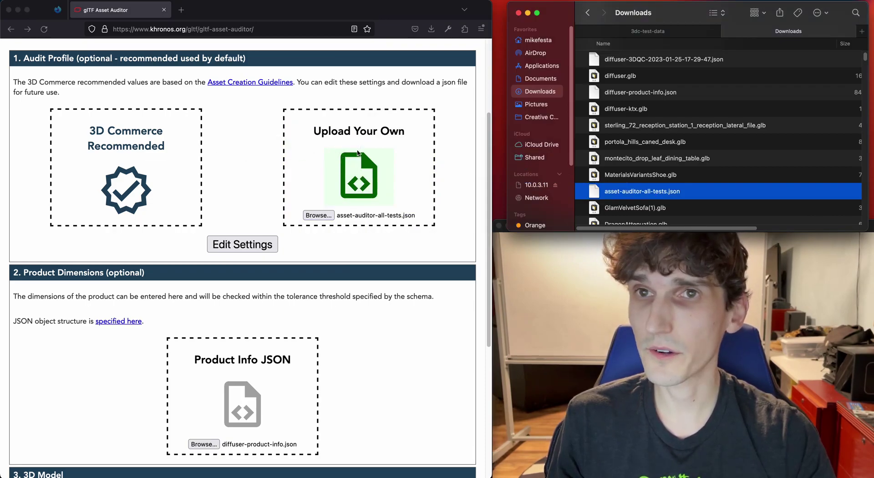
scroll(301, 157, down, 7)
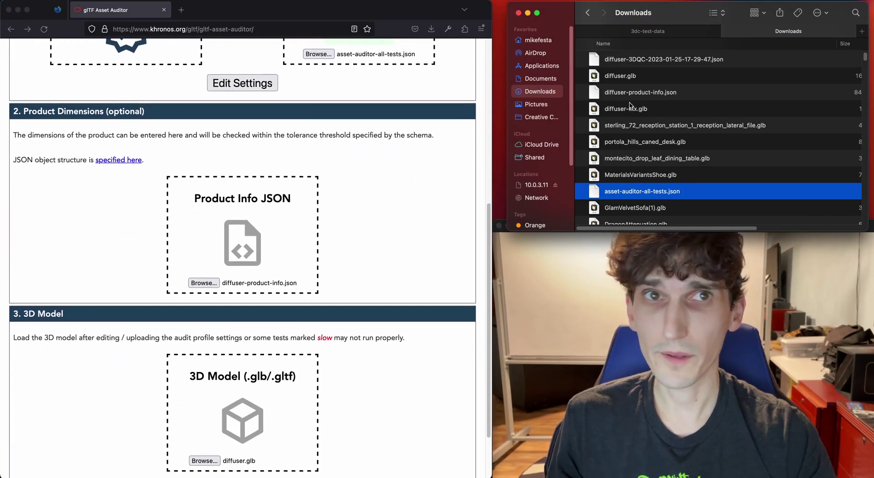
scroll(637, 105, up, 1)
Step: Load diffuser-product-info.json into the Product Info JSON drop zone
drag(637, 105, 280, 225)
scroll(392, 275, down, 3)
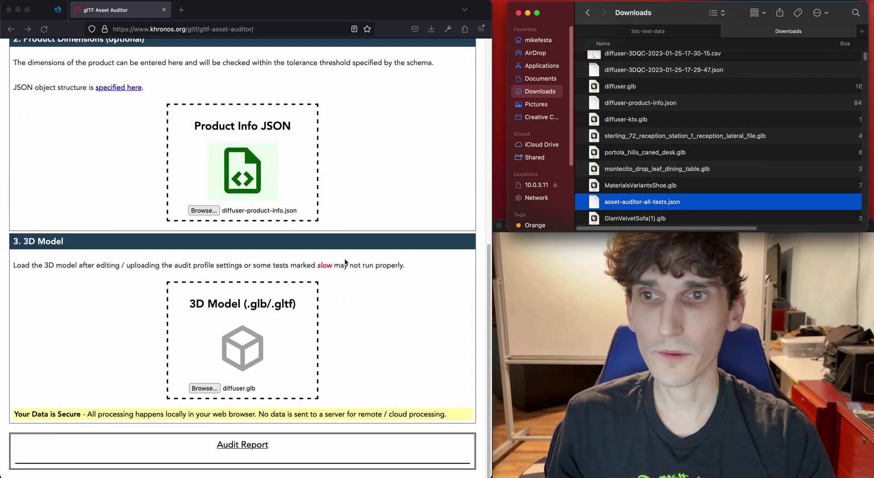
click(681, 120)
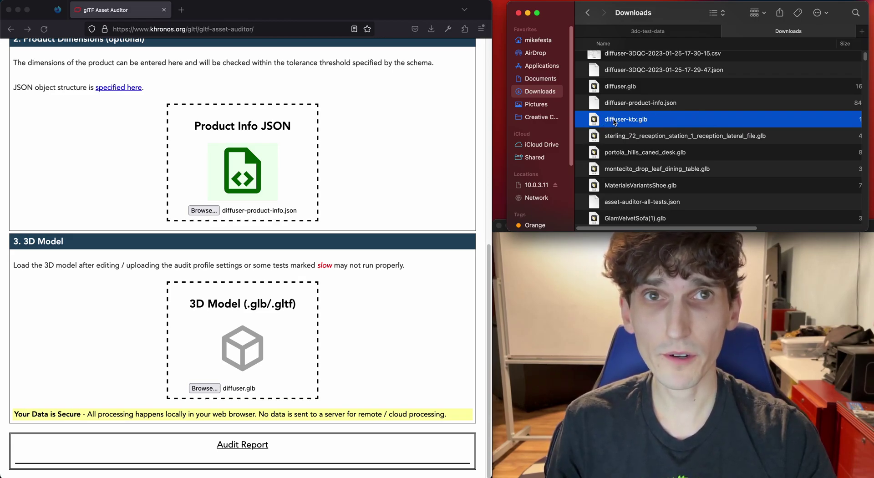
Step: Load diffuser-ktx.glb as the model: file size passes at 1,034kb, beveled and manifold edges fail
drag(614, 122, 249, 306)
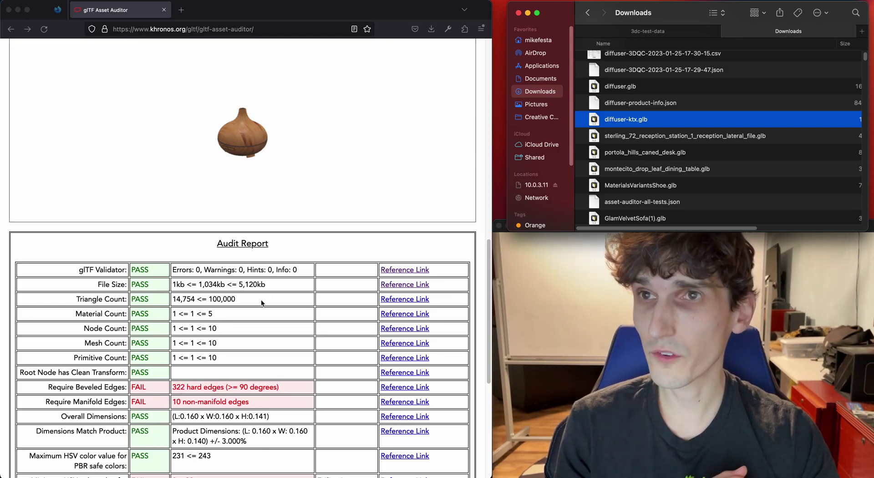
scroll(262, 303, down, 3)
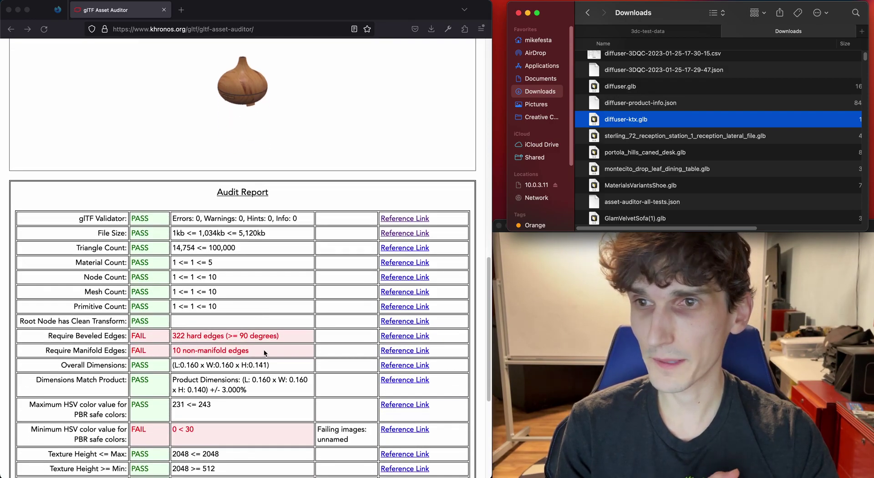
scroll(264, 352, down, 2)
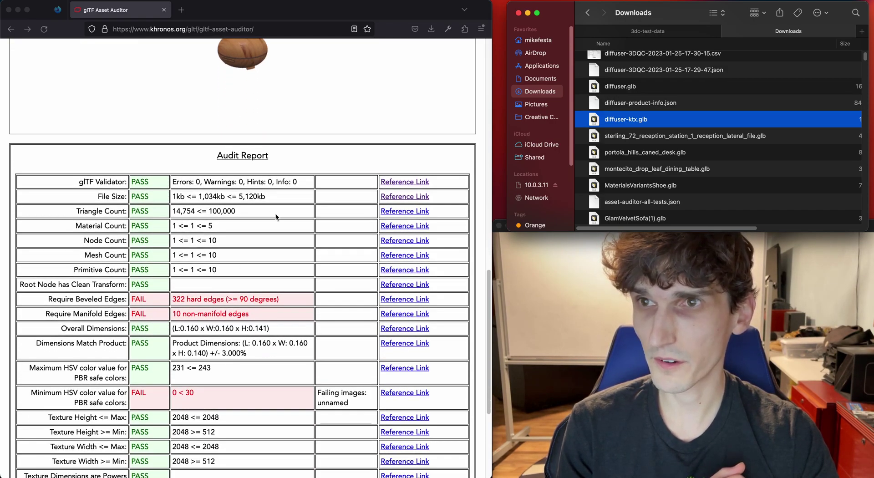
click(190, 211)
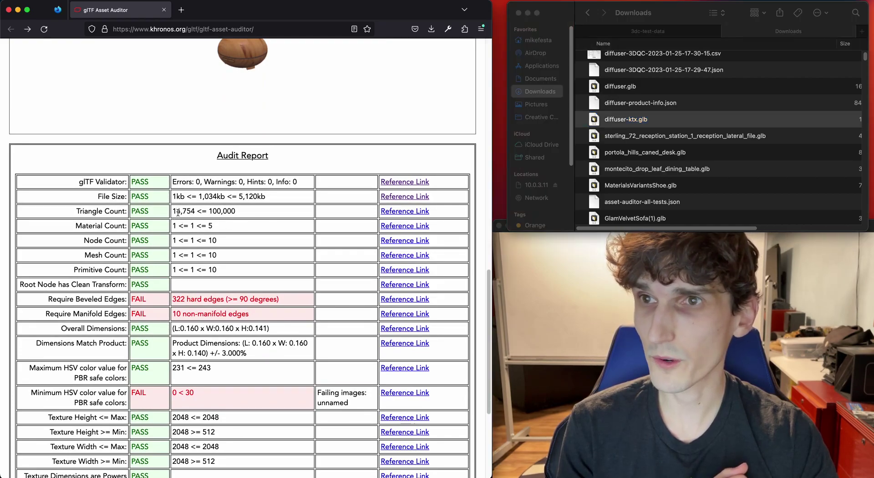
drag(174, 211, 235, 211)
click(230, 216)
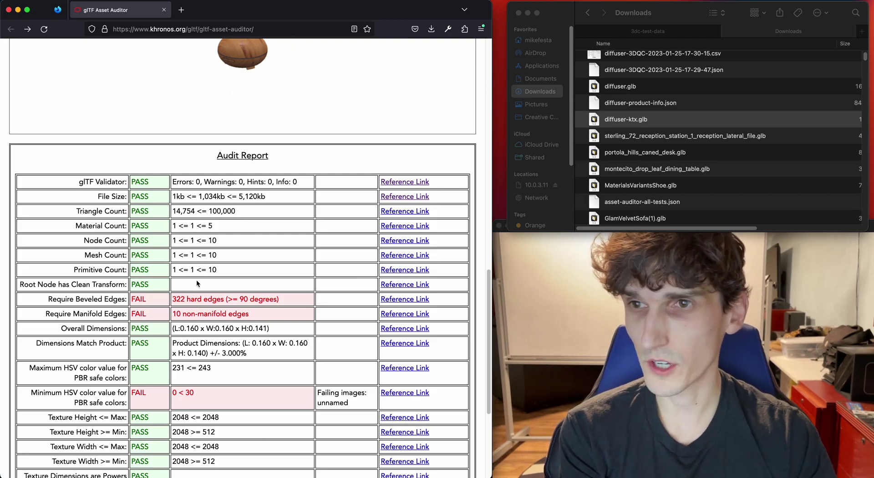
scroll(195, 280, down, 5)
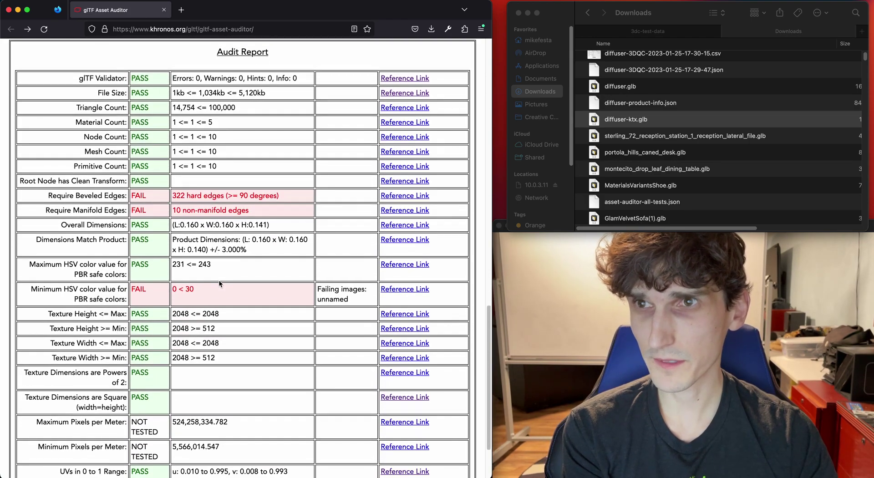
scroll(218, 280, down, 4)
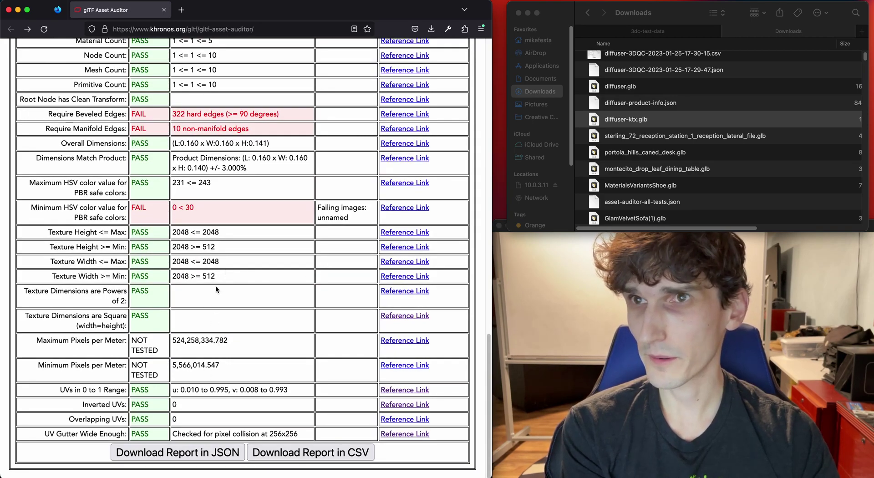
scroll(215, 285, up, 4)
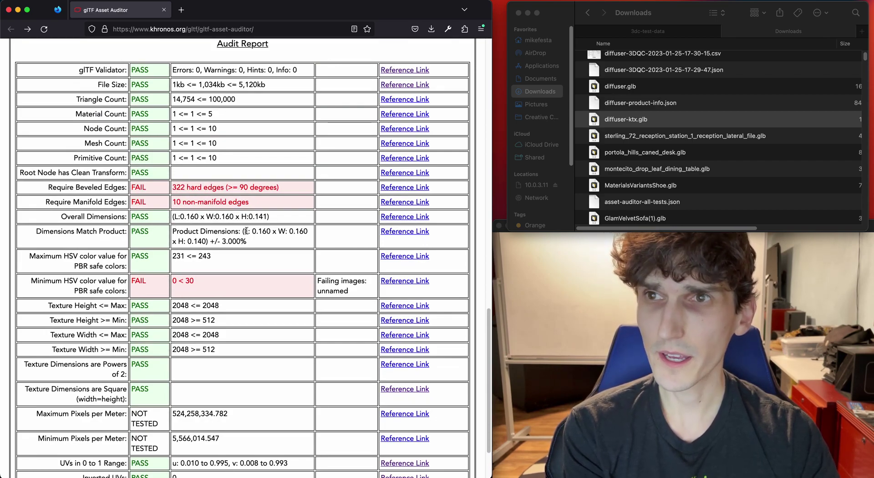
scroll(231, 230, down, 3)
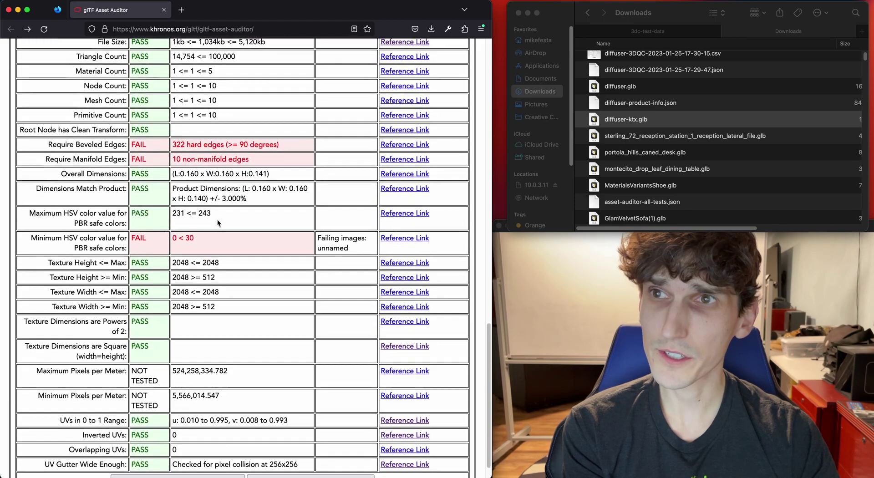
scroll(218, 222, down, 1)
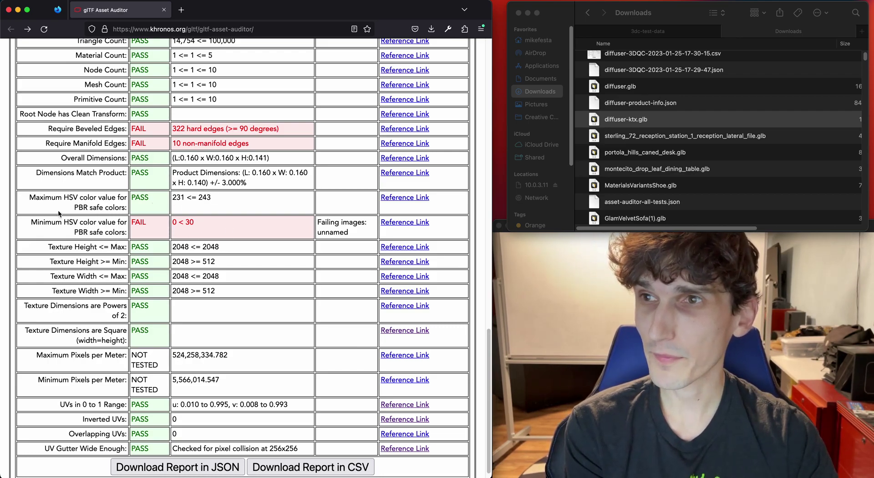
Step: Review the Minimum HSV failure, including the 243 value and the unnamed failing images
scroll(296, 229, down, 1)
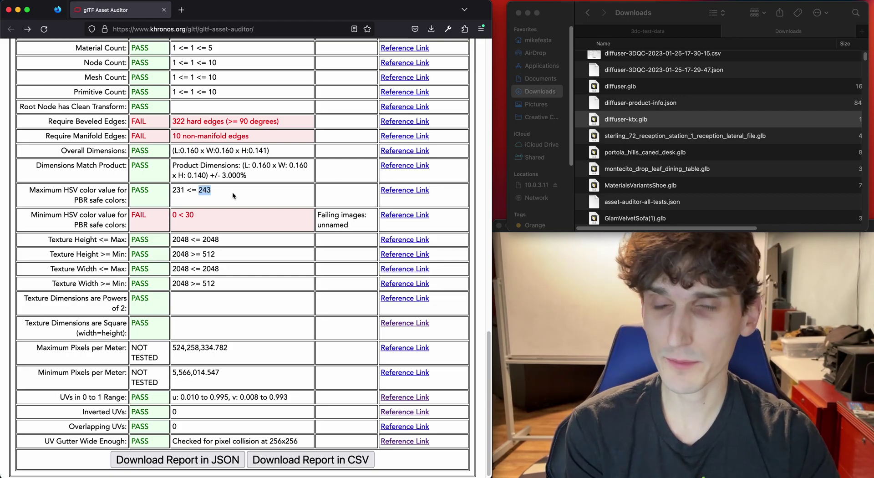
click(184, 216)
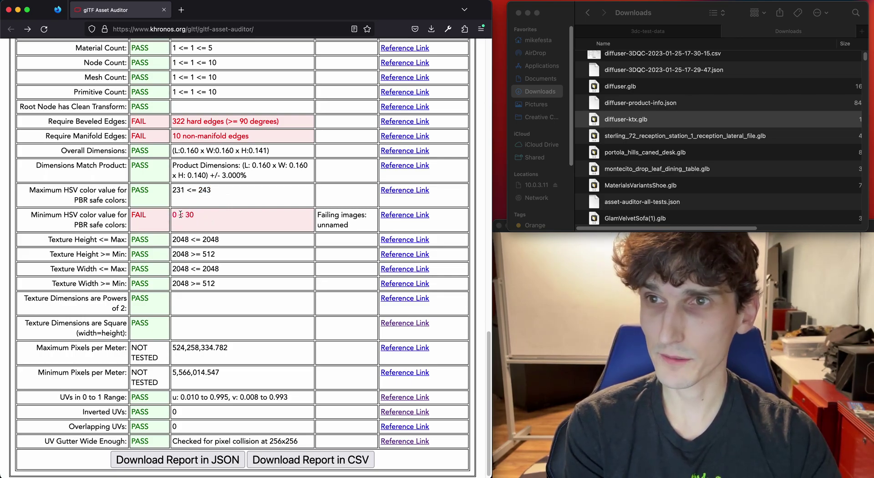
scroll(281, 256, up, 3)
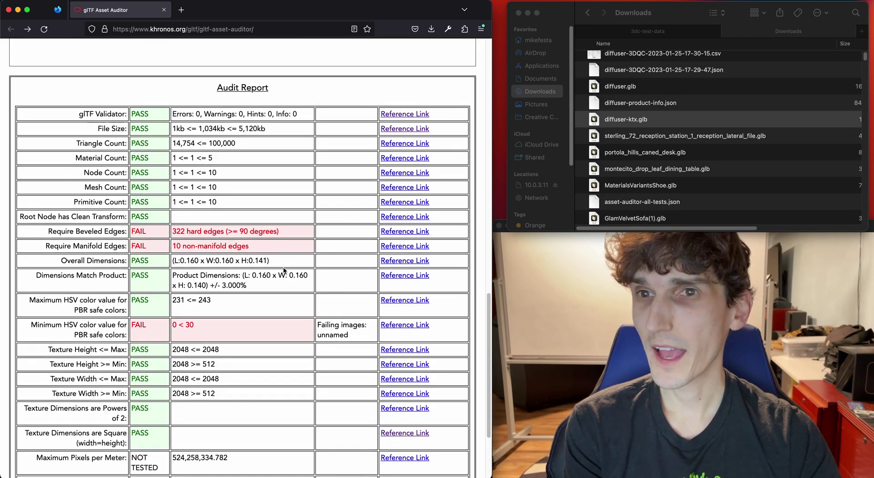
double_click(329, 334)
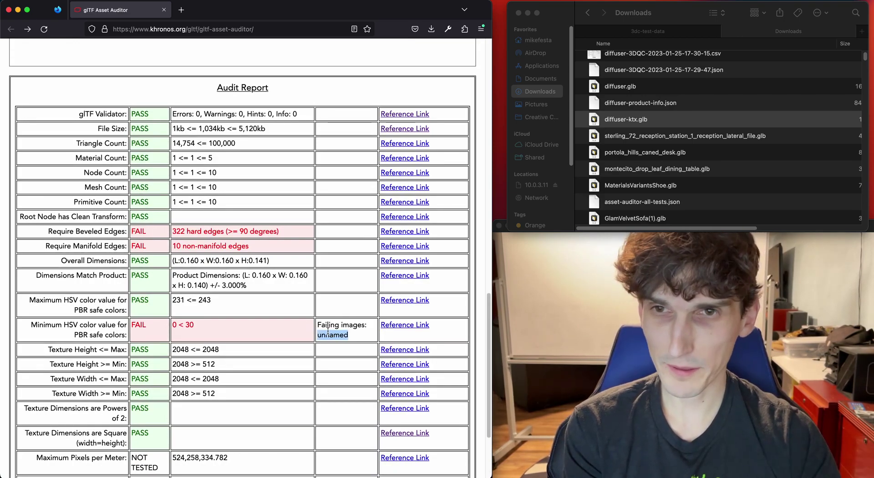
click(343, 337)
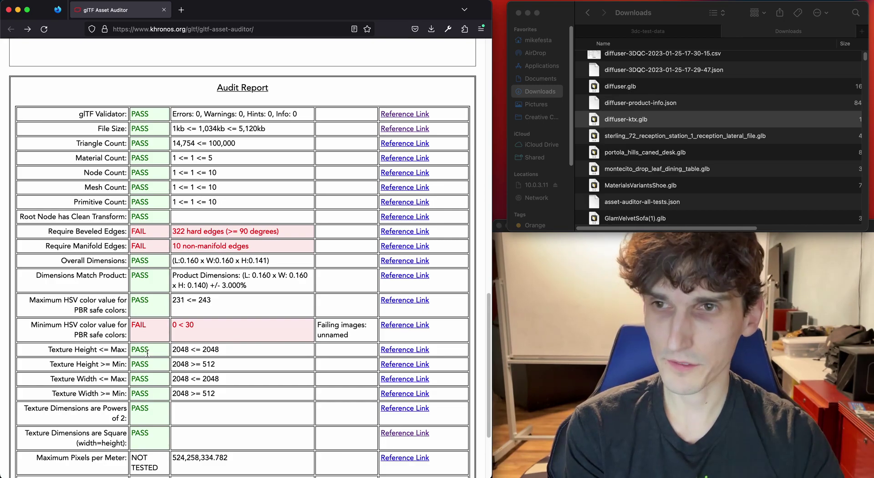
Step: Return to the page top and open the KhronosGroup/gltf-asset-auditor GitHub repository
scroll(261, 346, down, 4)
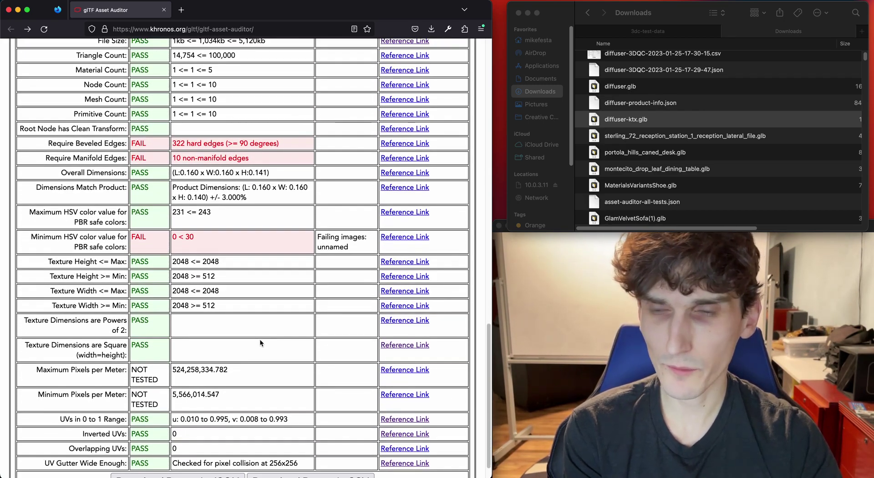
scroll(260, 341, down, 2)
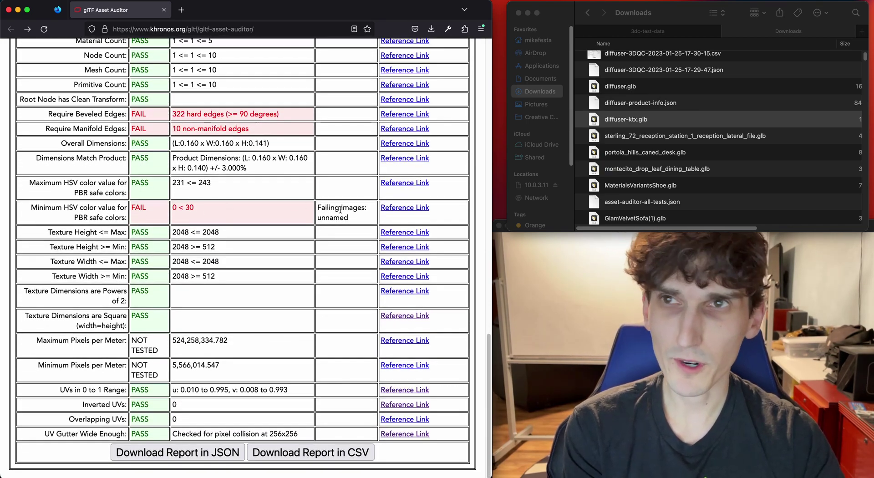
scroll(340, 212, up, 5)
scroll(340, 212, up, 3)
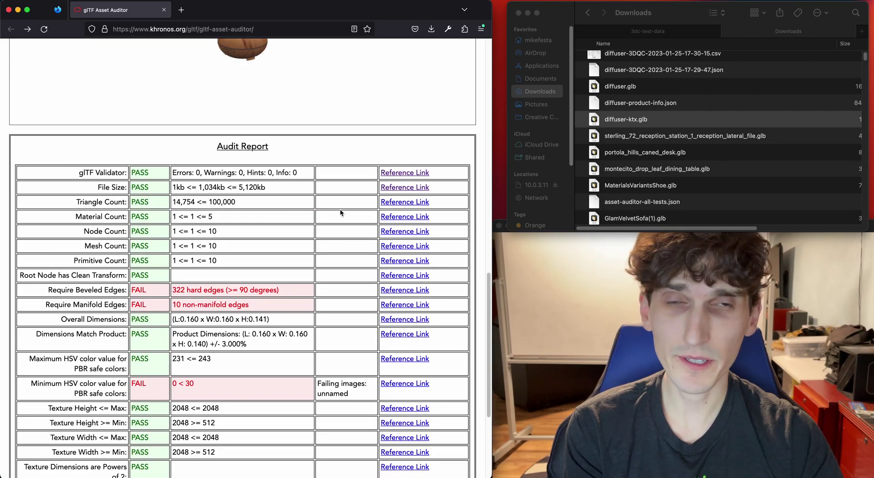
scroll(340, 212, up, 2)
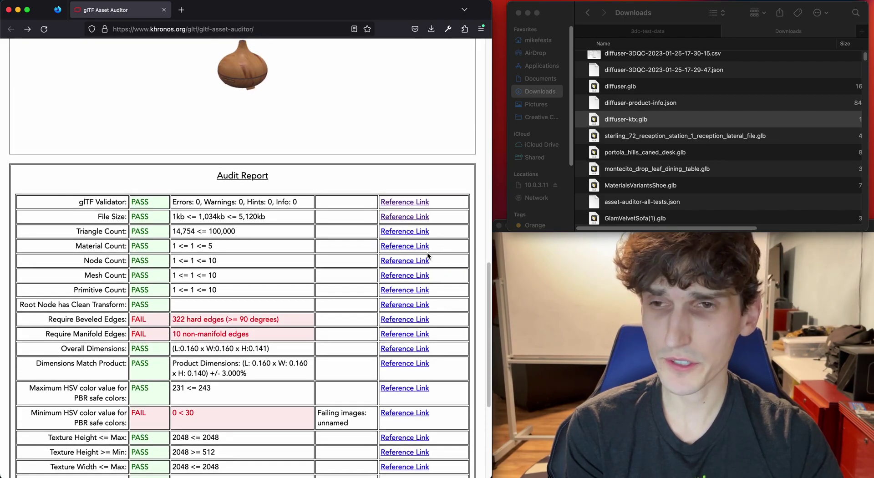
scroll(428, 256, up, 20)
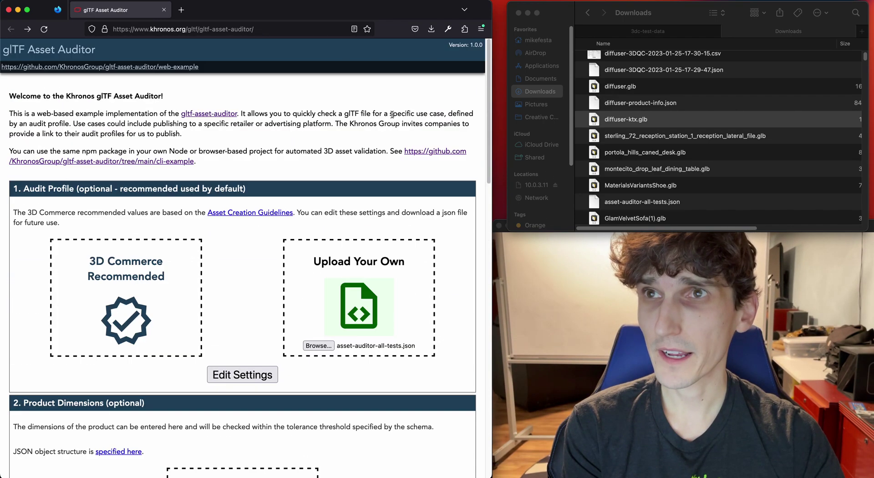
click(187, 116)
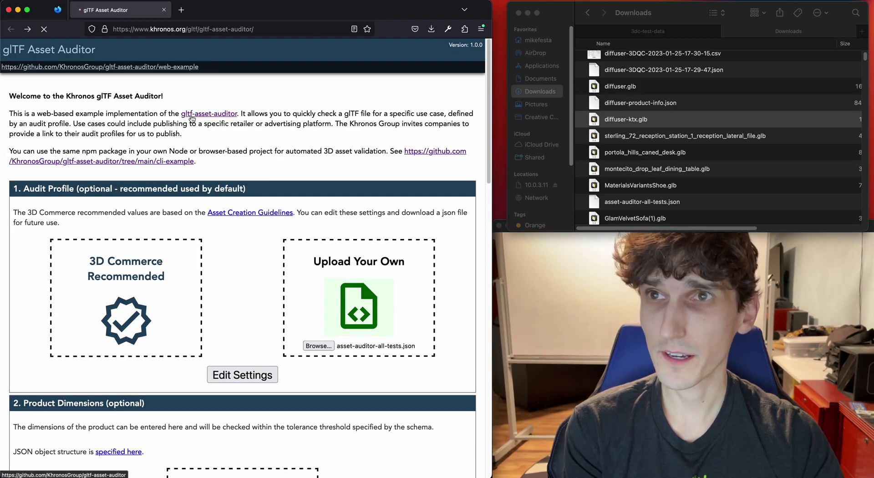